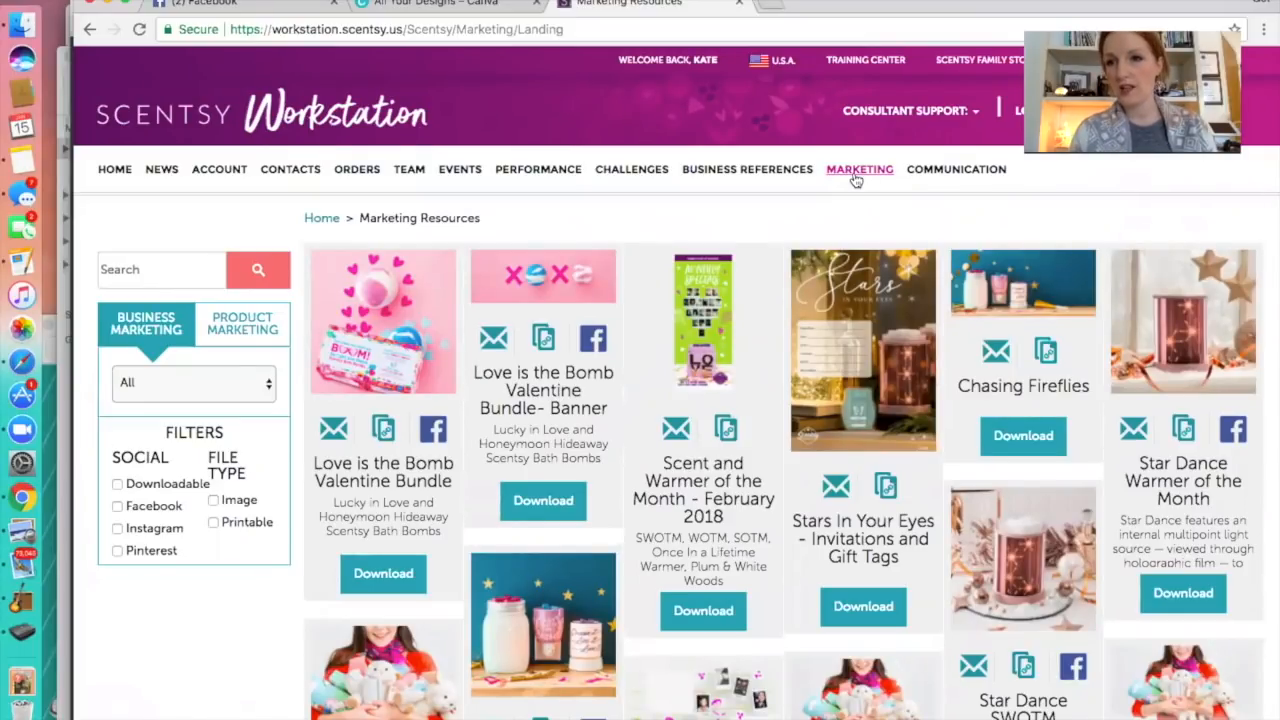
Download the Chasing Fireflies banner image from the marketing resources and save it to Downloads as a JPEG
scroll(783, 437, down, 3)
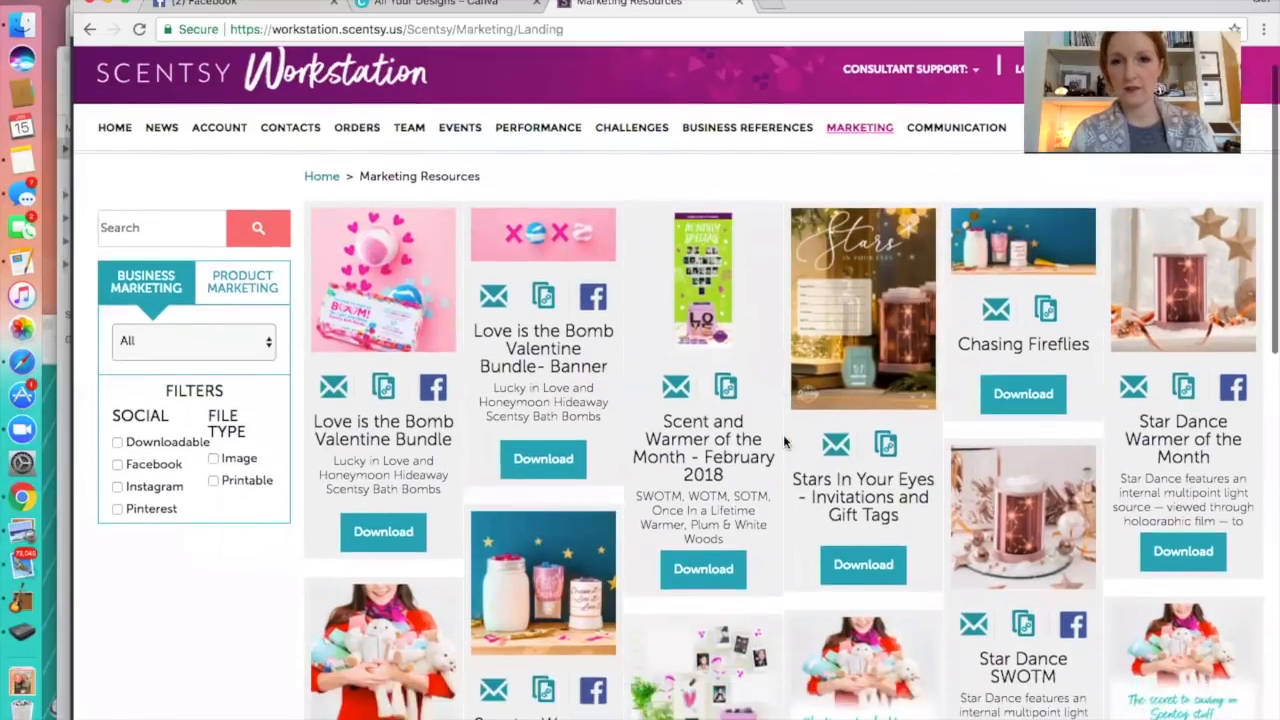
scroll(783, 434, up, 2)
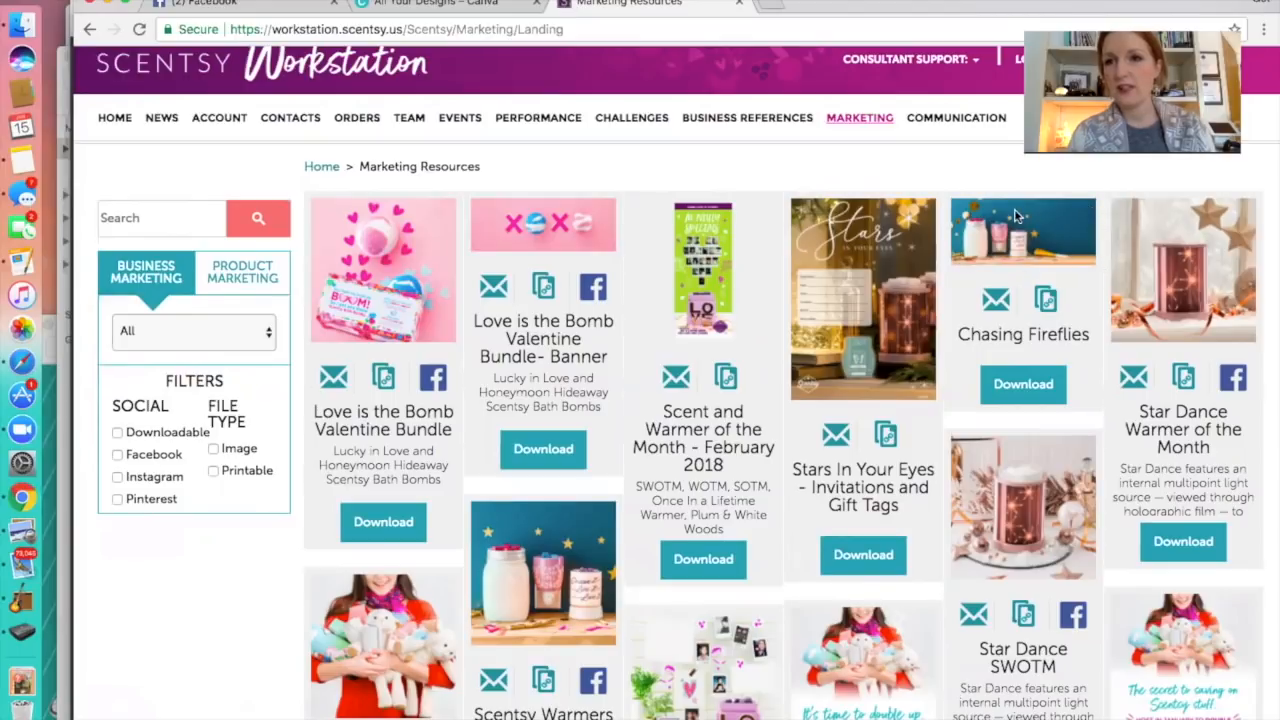
click(1023, 384)
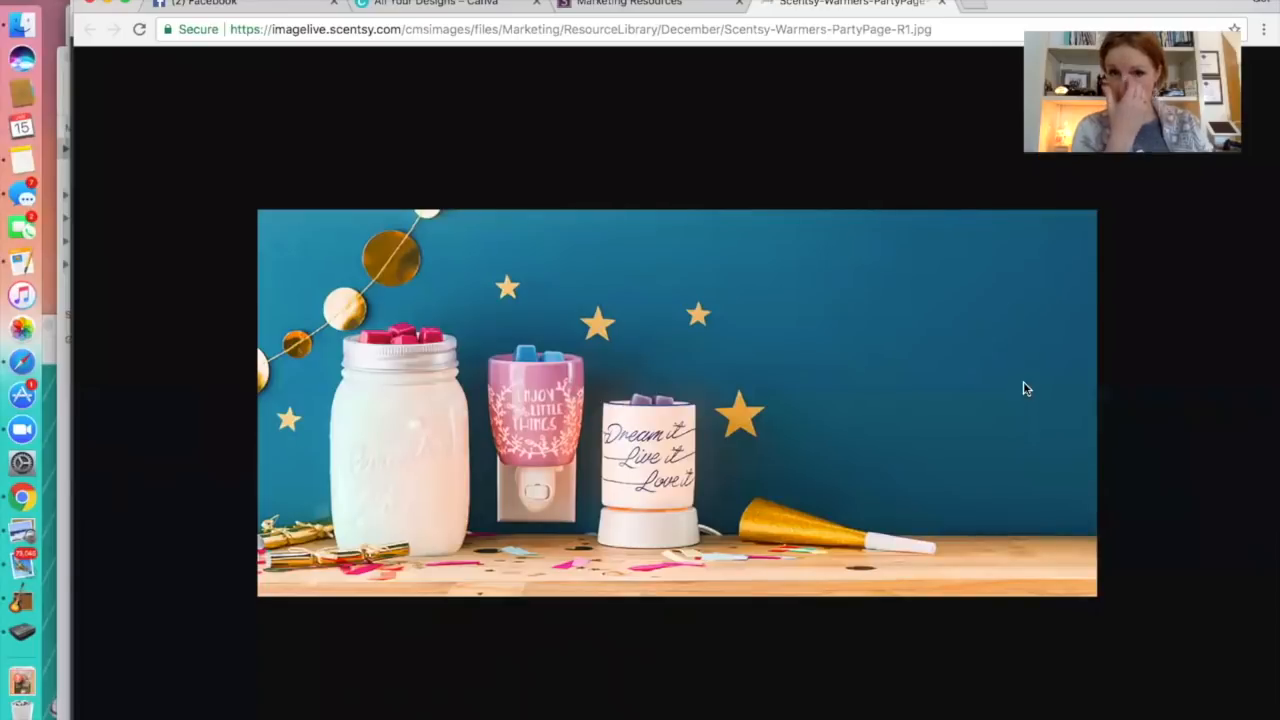
right_click(691, 480)
click(731, 501)
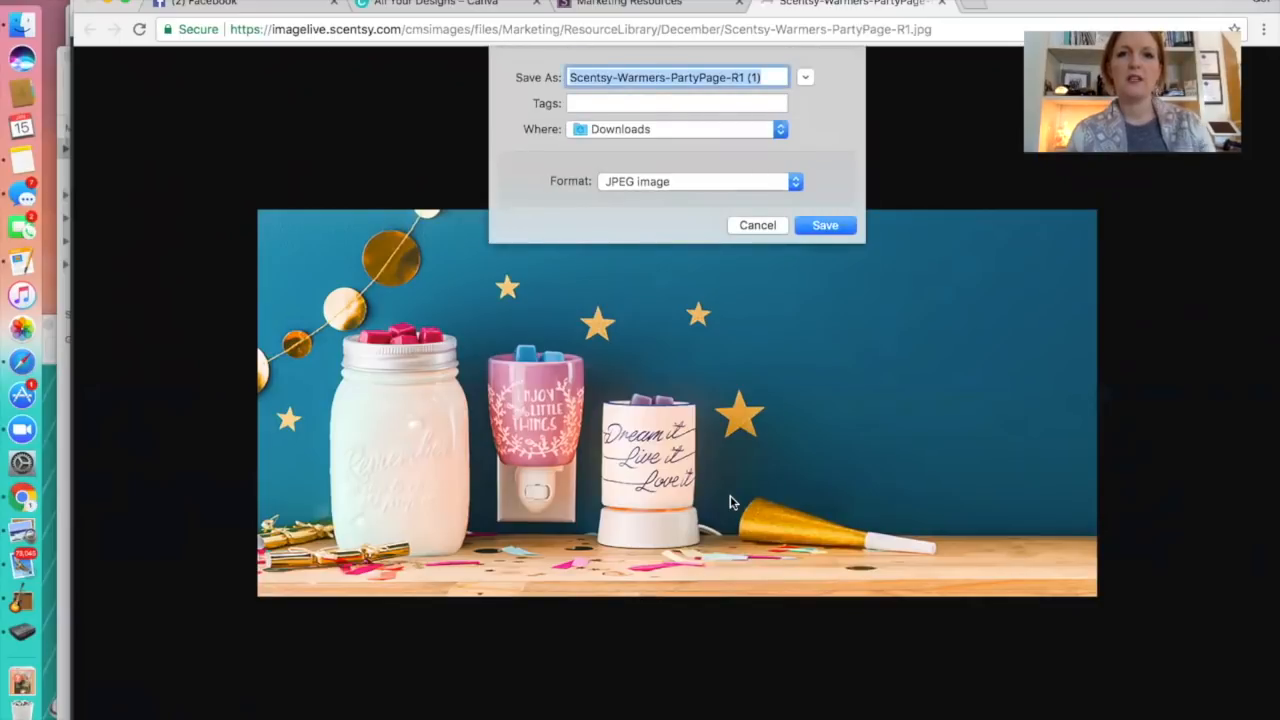
click(833, 225)
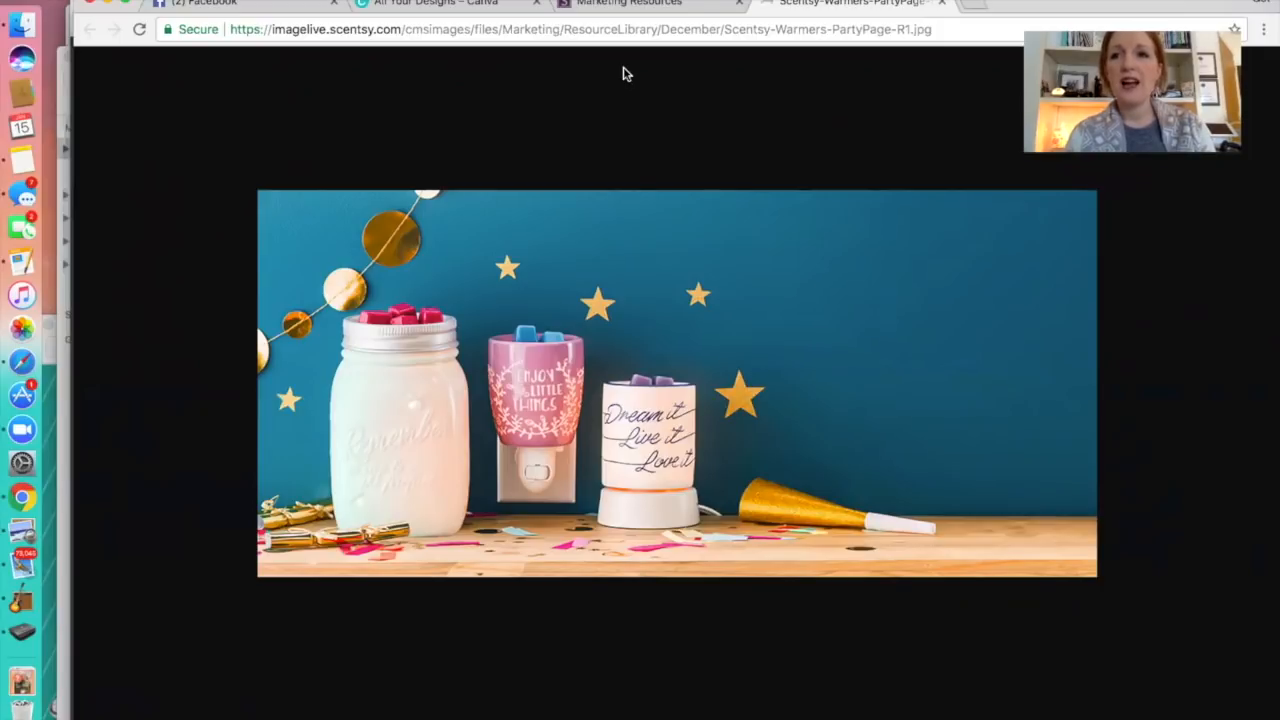
Switch to Canva and create a new design from the 828 px × 315 px Facebook Cover format
click(479, 5)
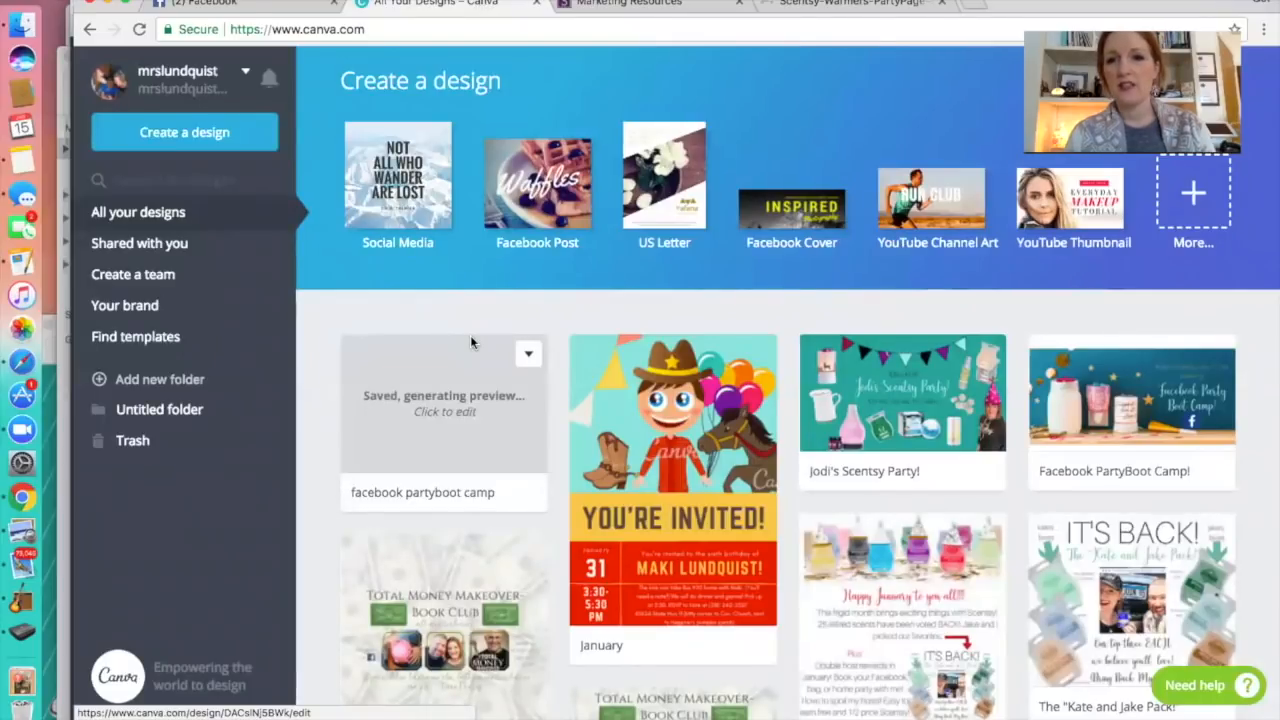
scroll(492, 509, down, 3)
scroll(490, 508, down, 15)
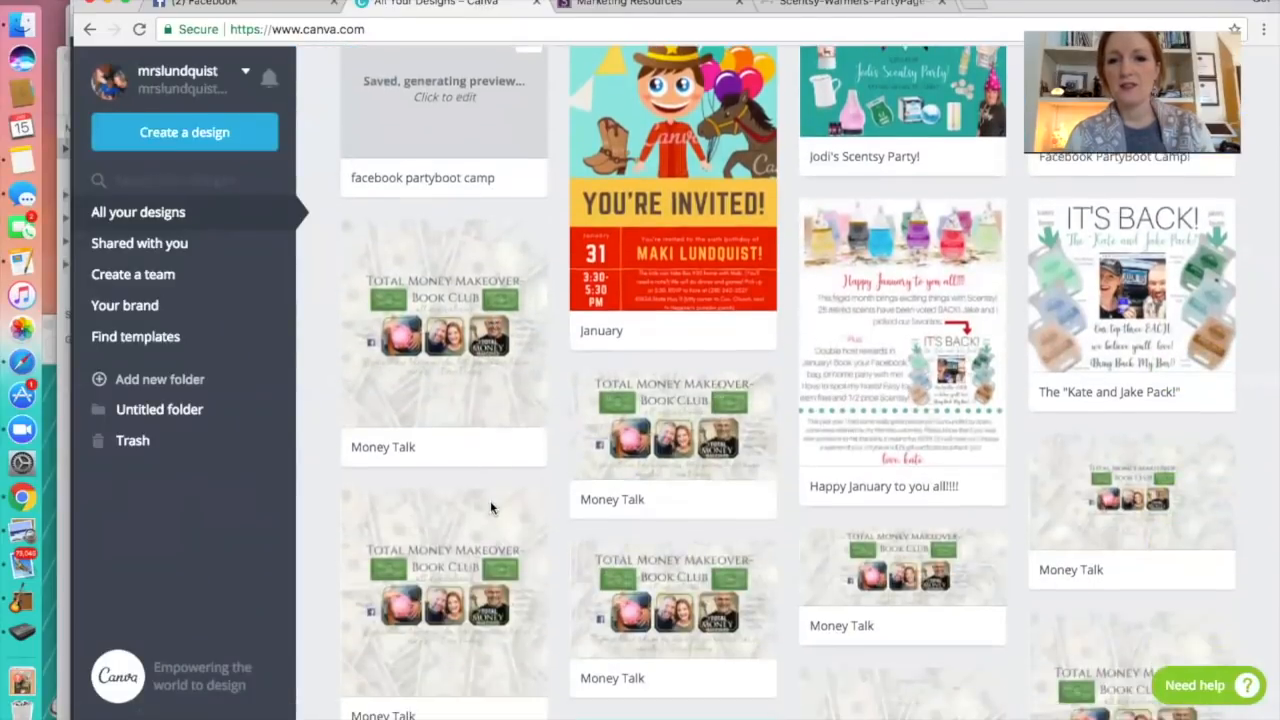
scroll(490, 508, down, 15)
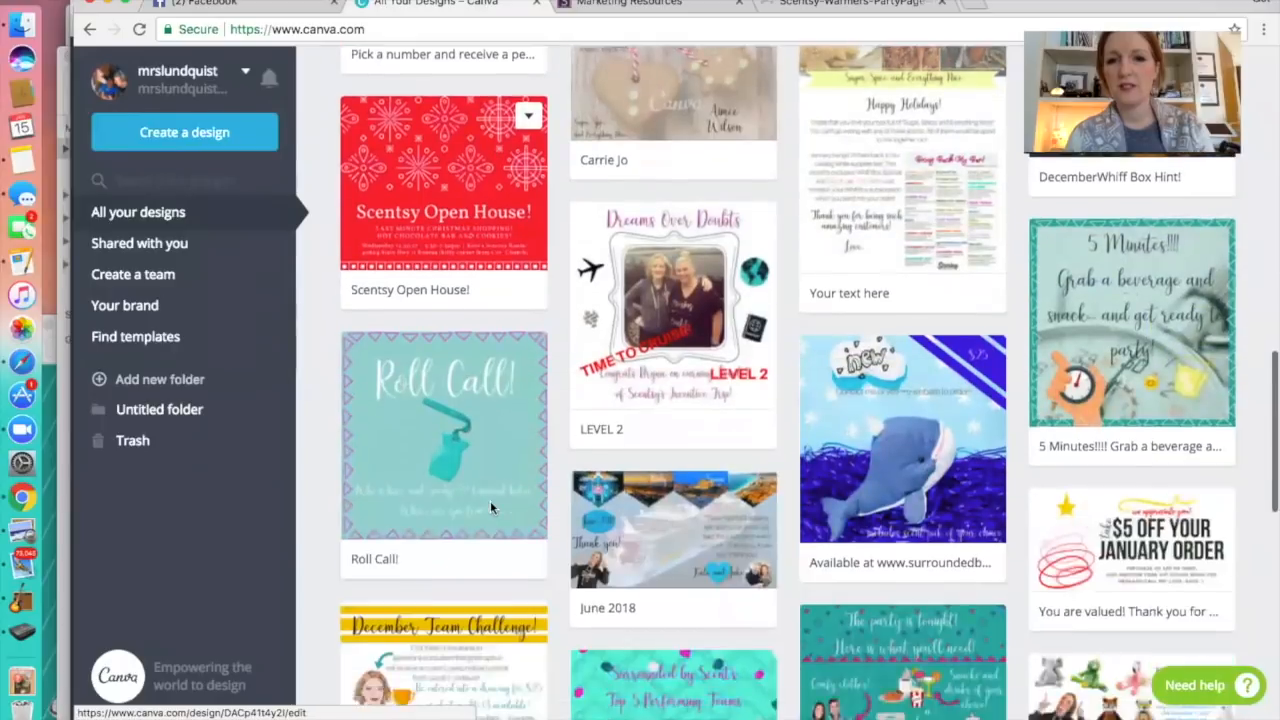
scroll(490, 507, up, 20)
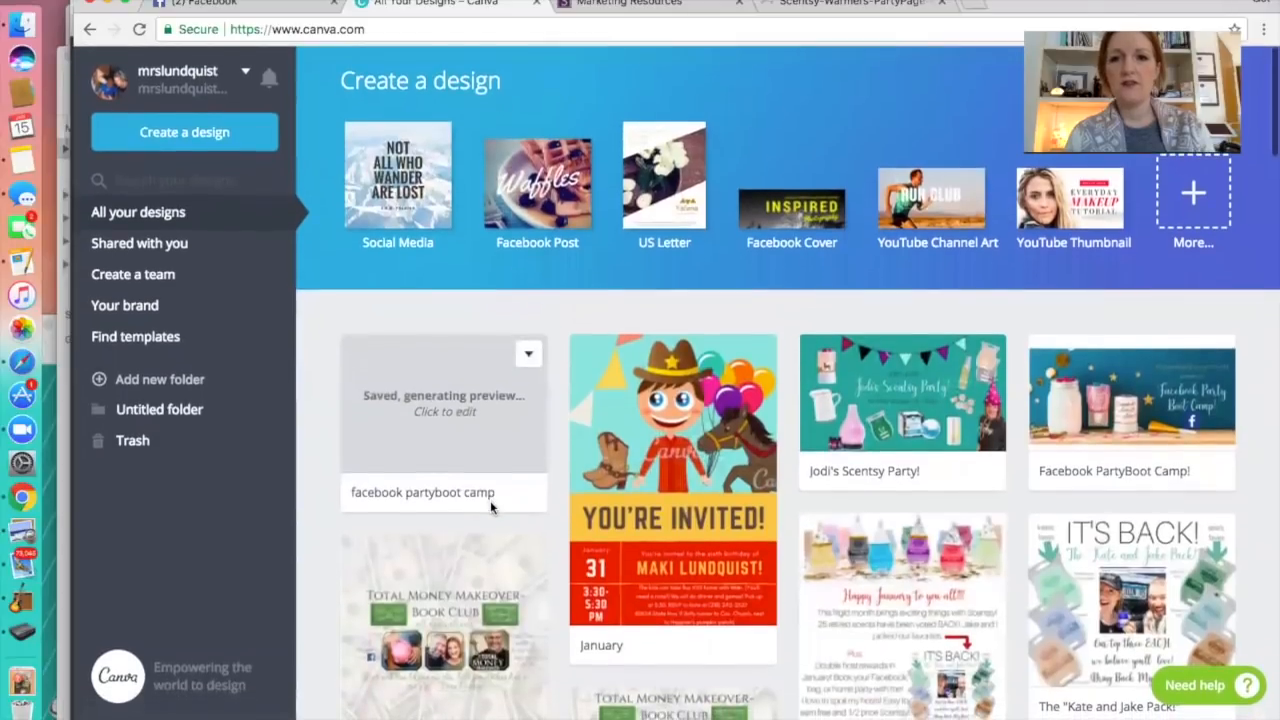
click(192, 134)
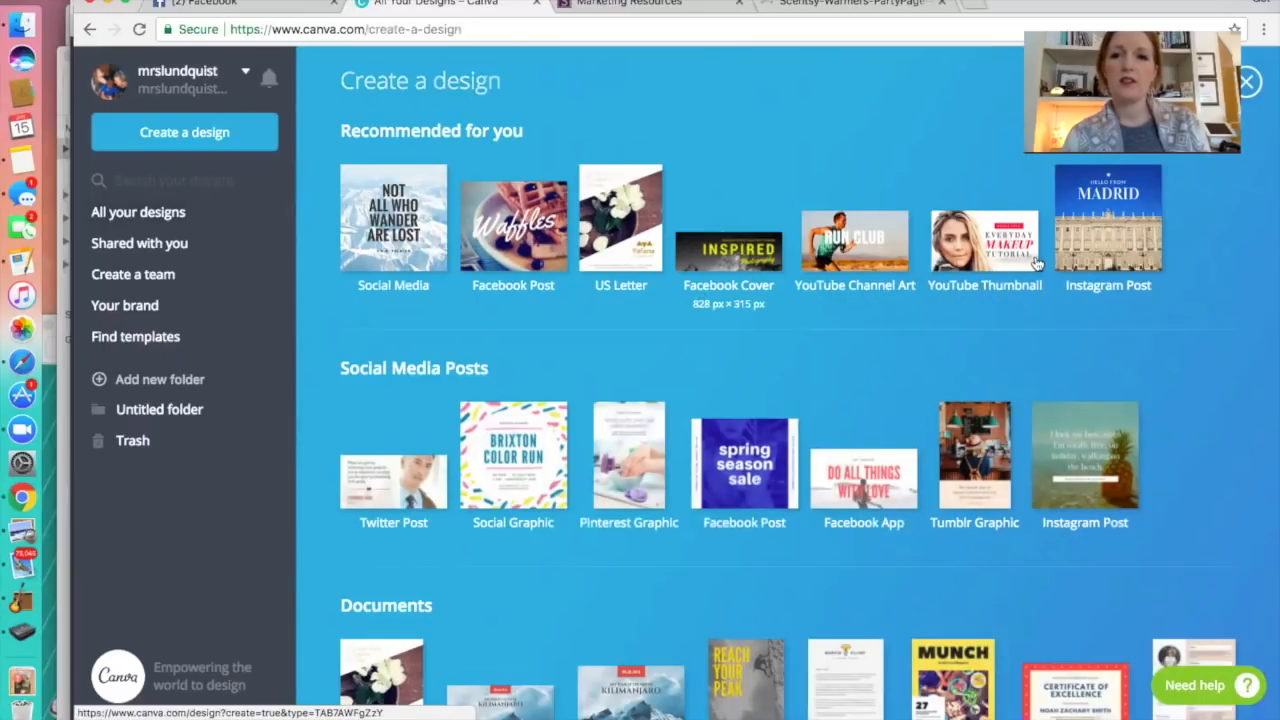
scroll(1036, 262, down, 3)
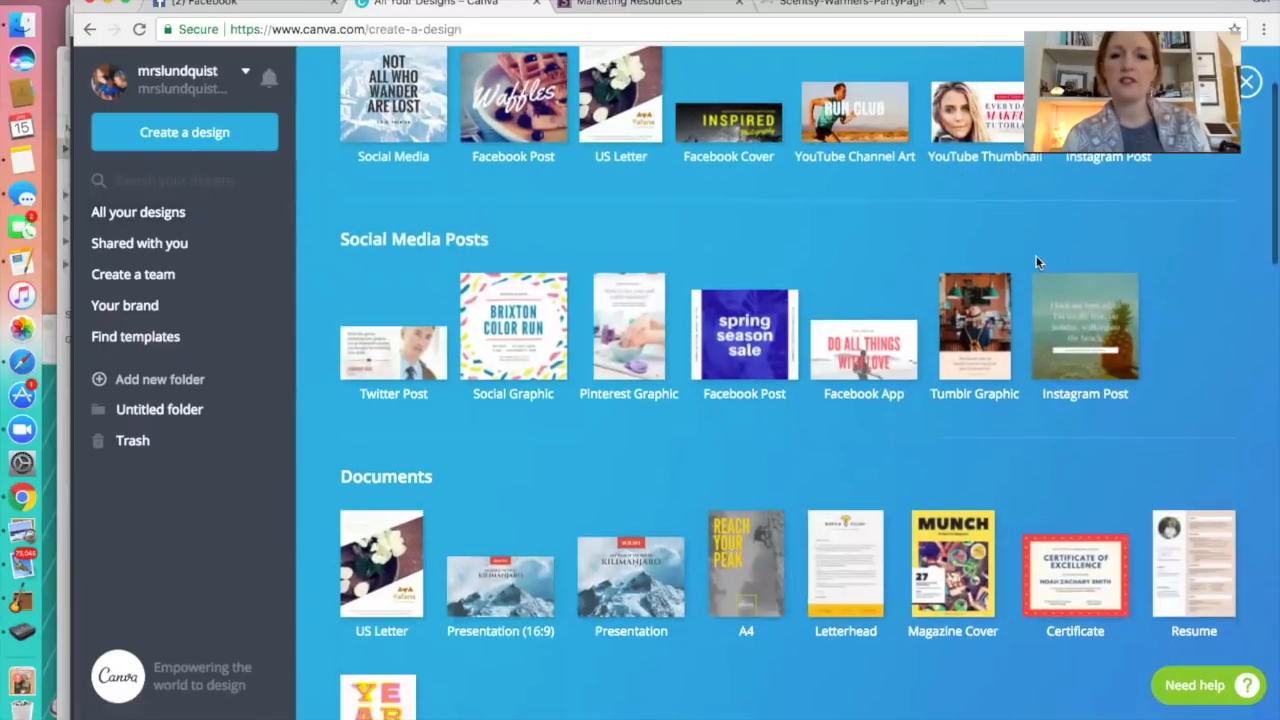
scroll(1036, 262, up, 3)
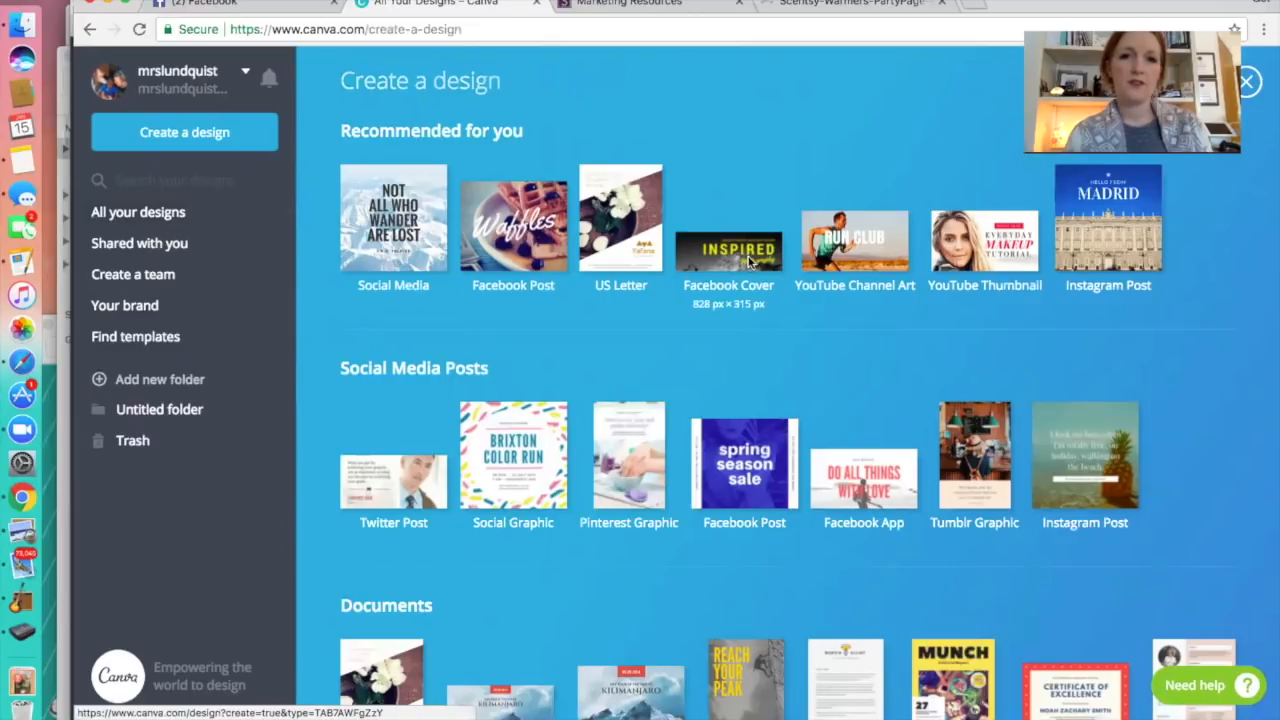
click(749, 262)
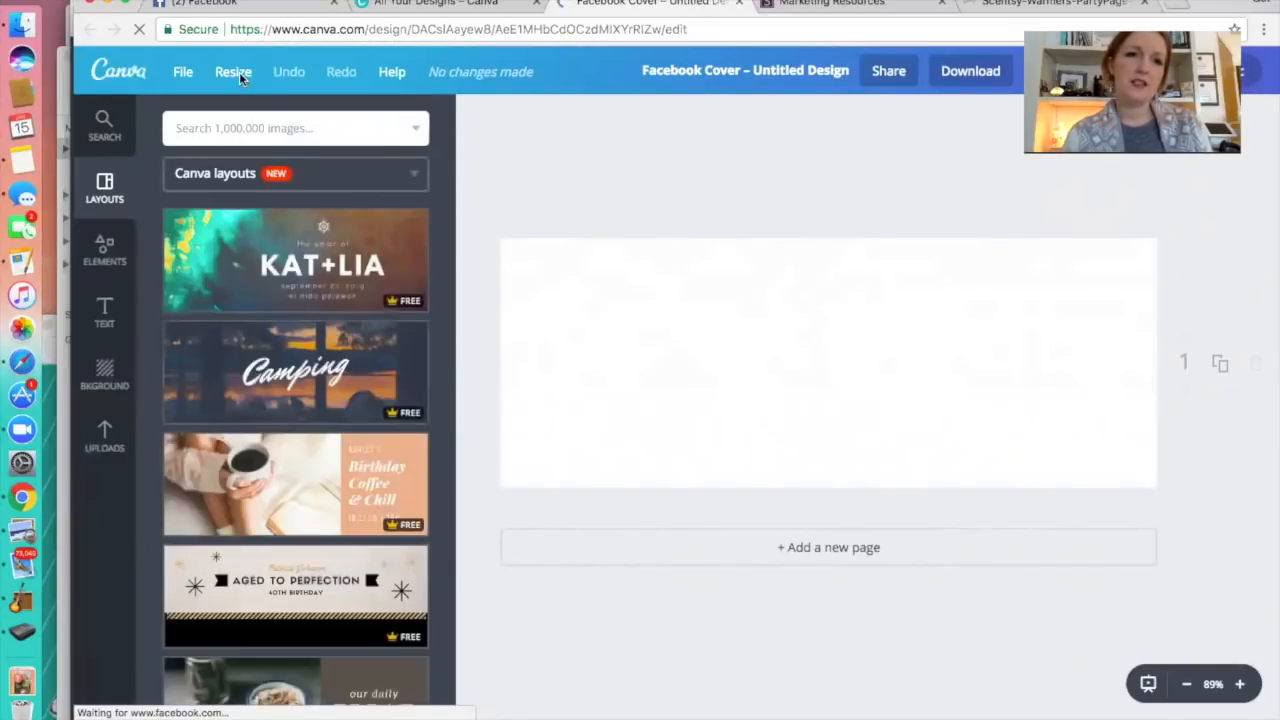
Open the custom dimensions of the blank Facebook Cover design and change the unit to inches
click(232, 72)
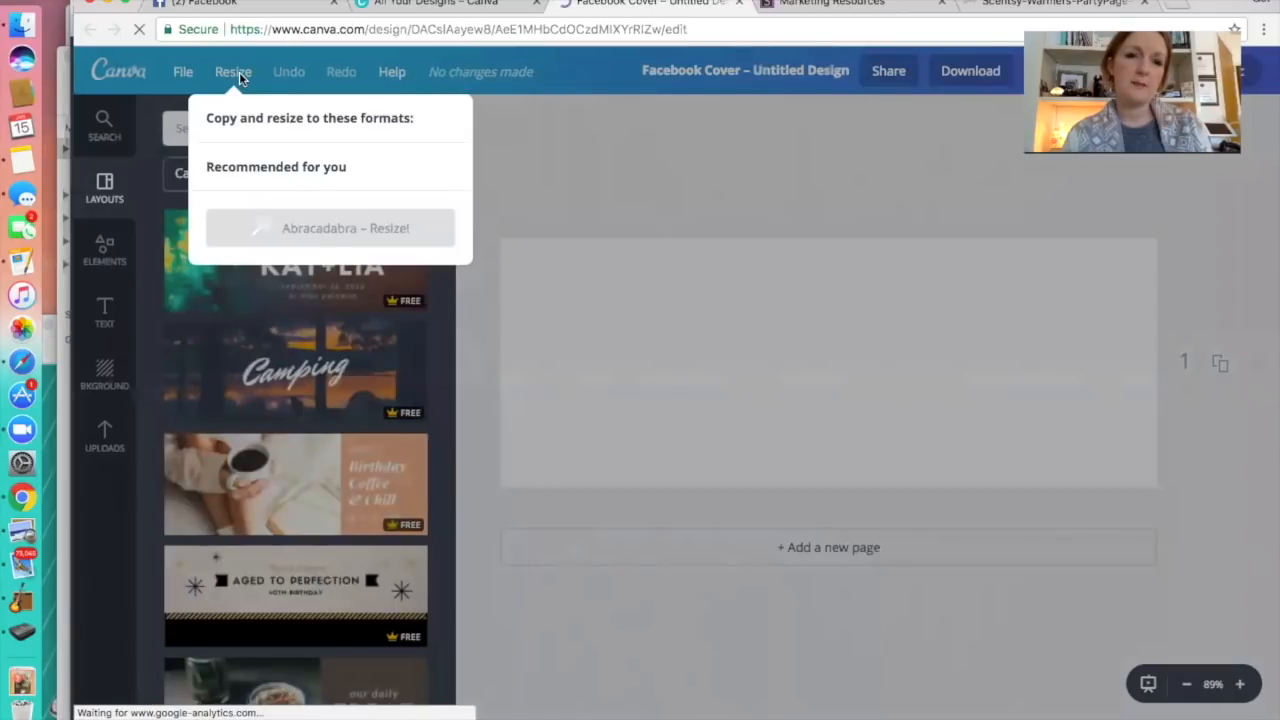
click(184, 72)
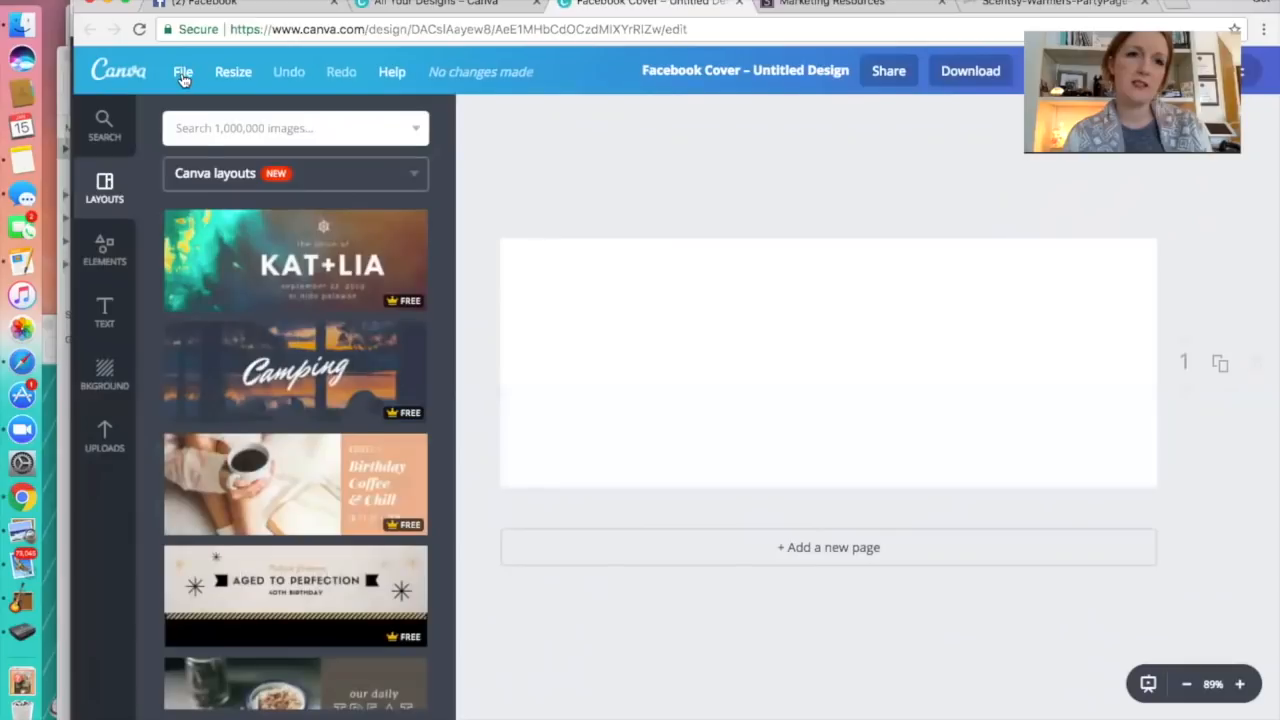
click(183, 74)
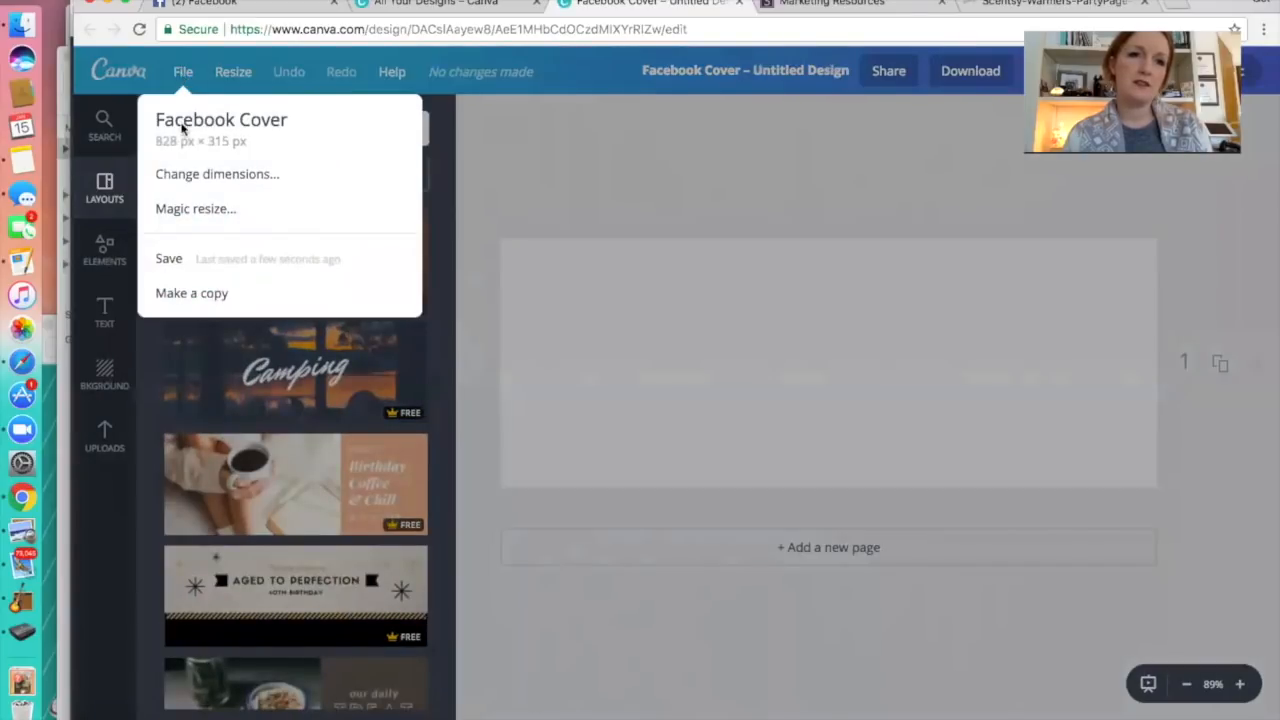
click(195, 178)
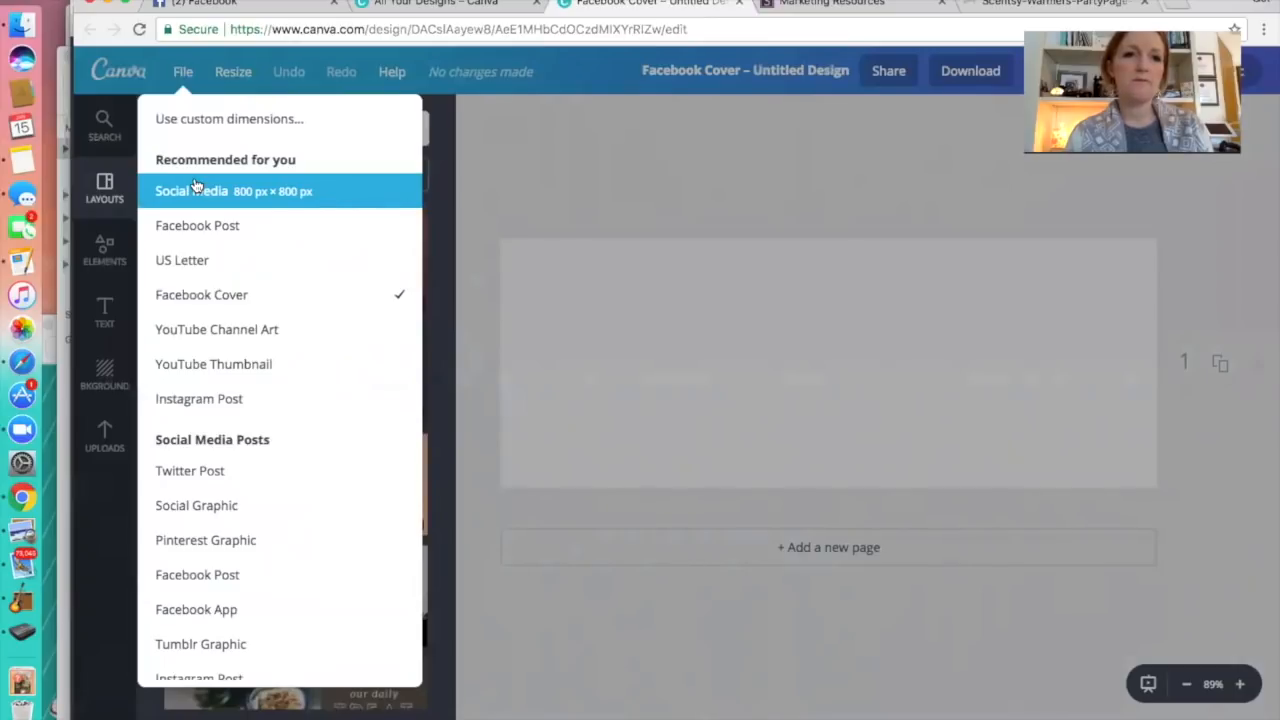
click(216, 118)
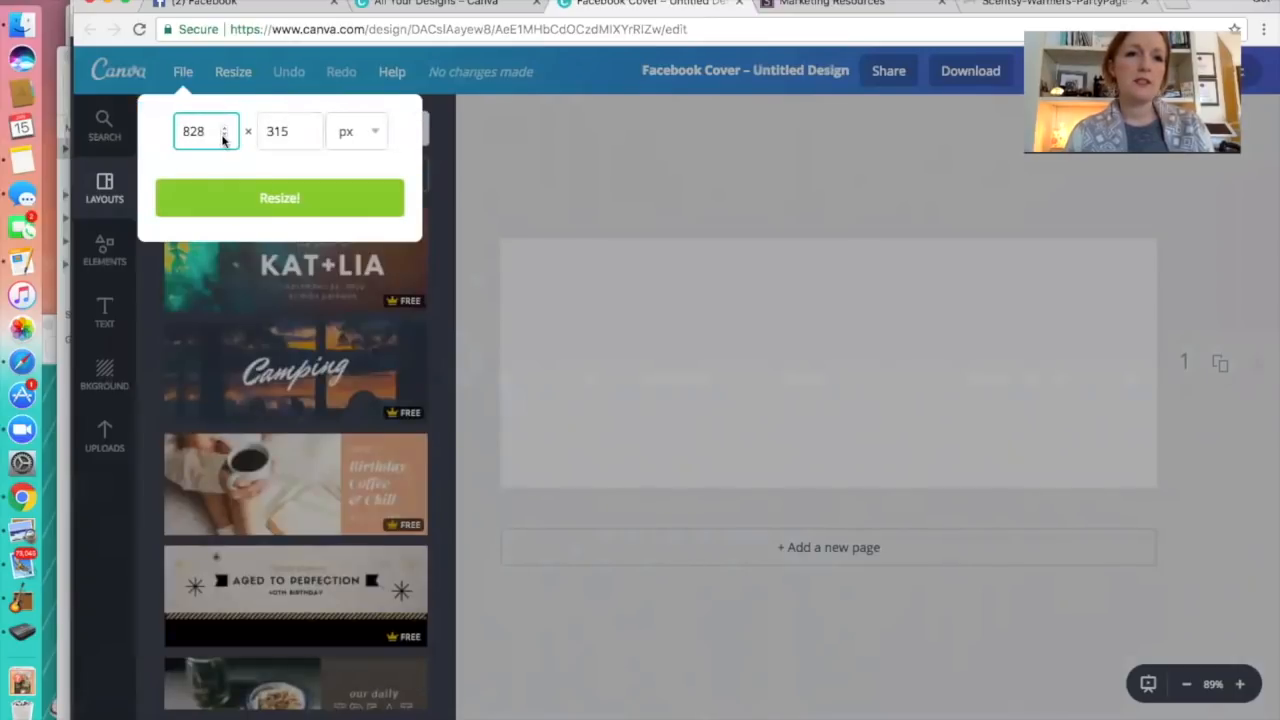
click(374, 133)
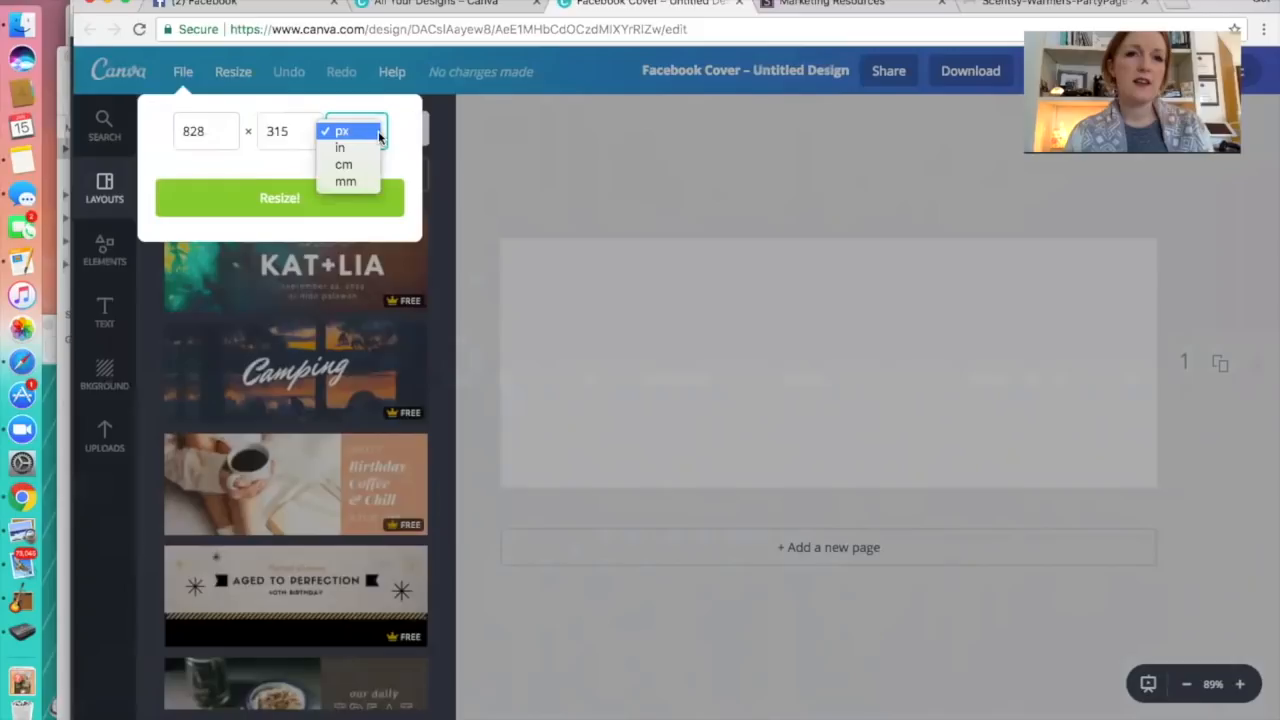
click(374, 147)
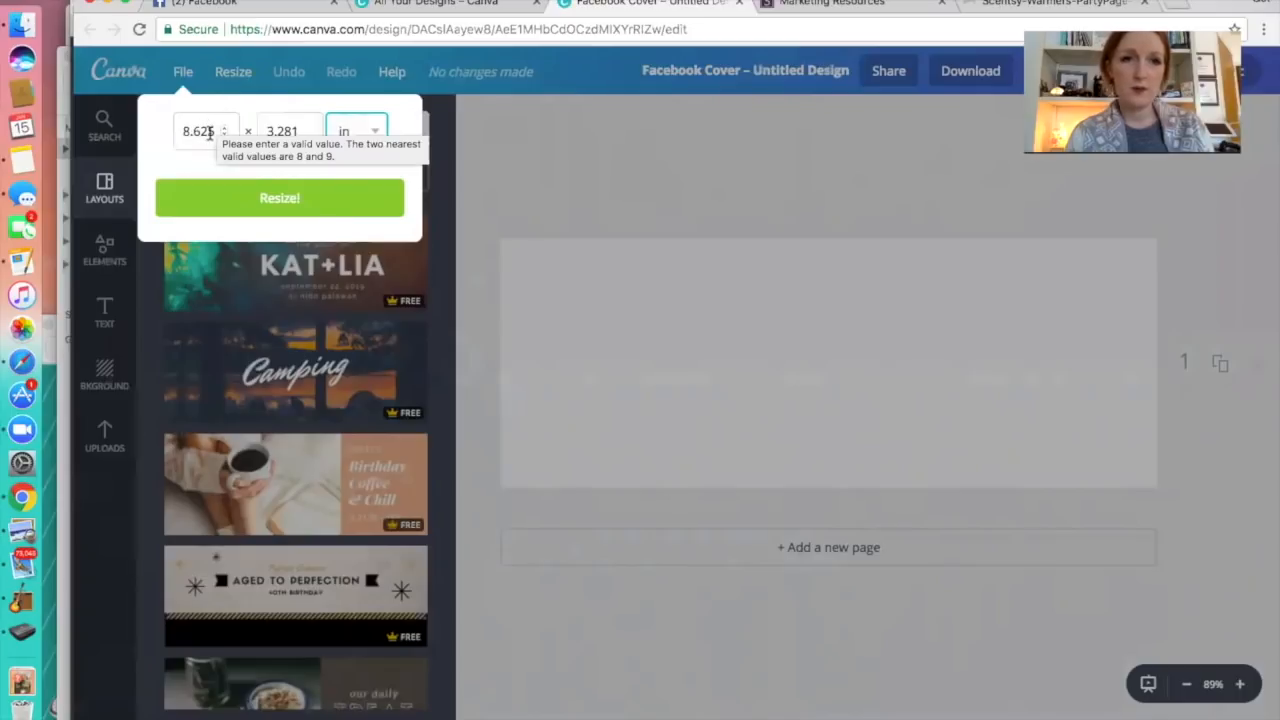
Set the custom dimensions to 16 × 9 in and resize the design
drag(212, 132, 172, 135)
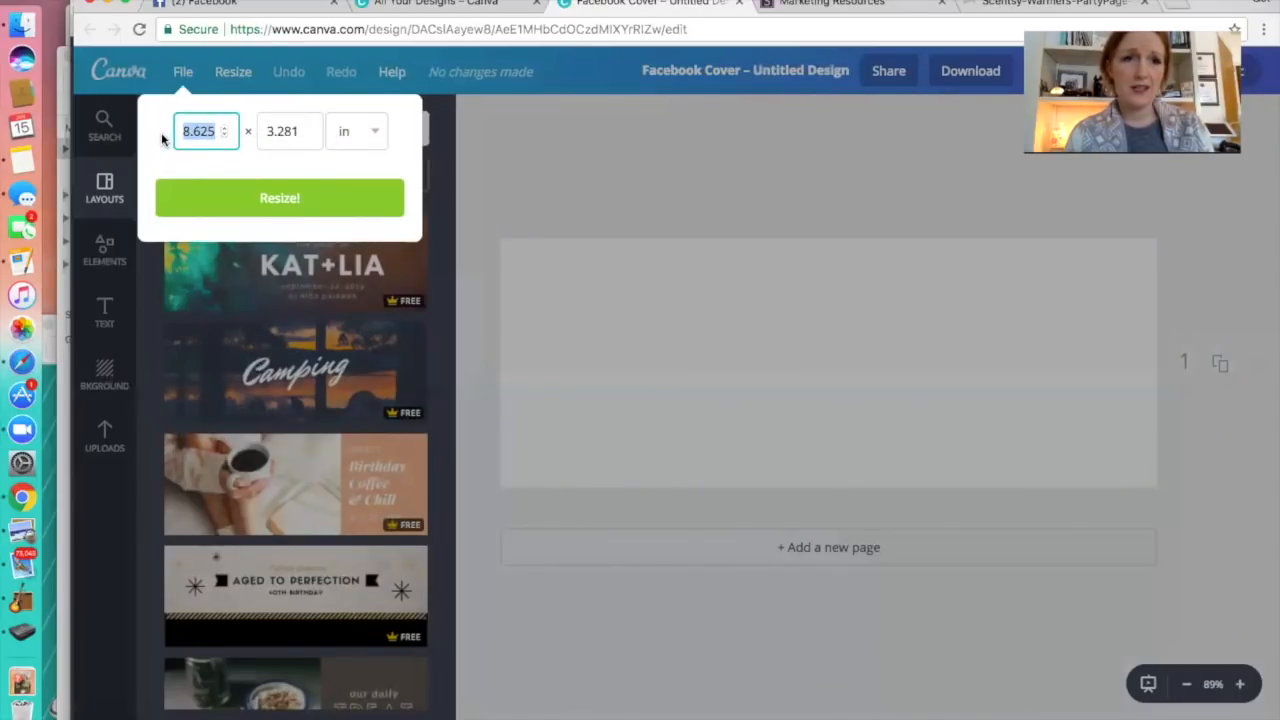
text(16)
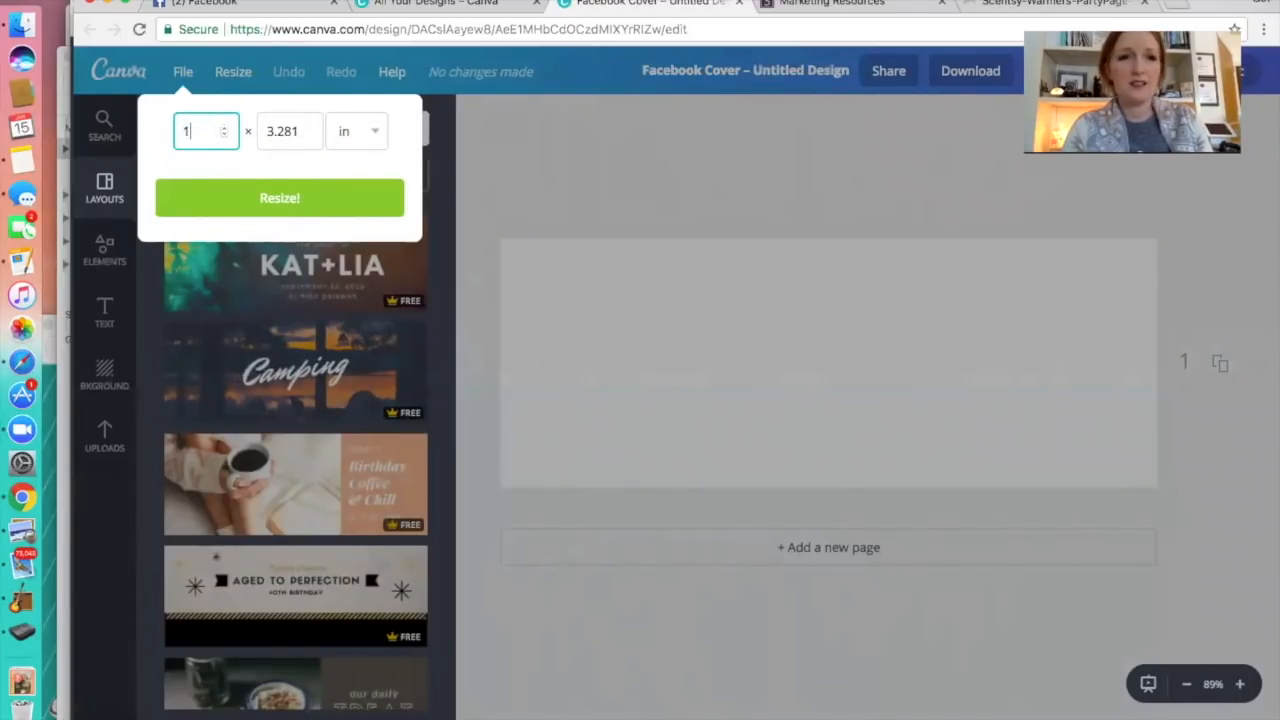
click(283, 130)
double_click(283, 130)
text(9)
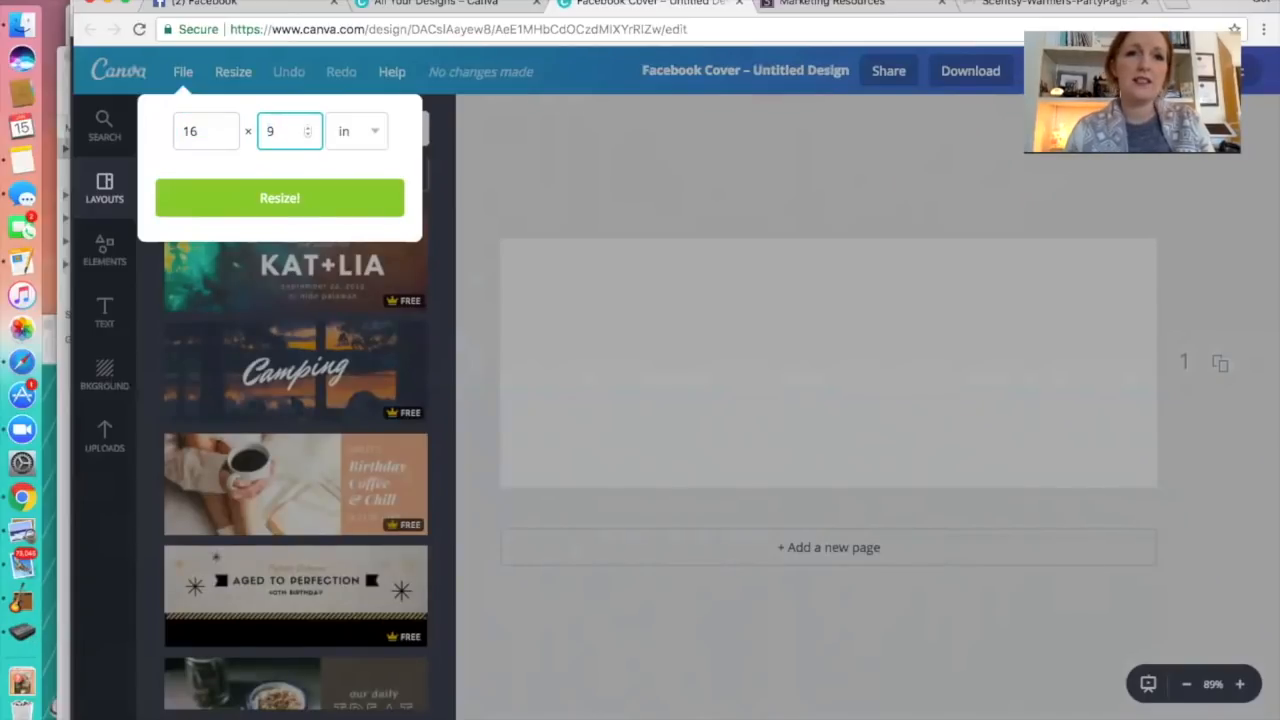
click(380, 134)
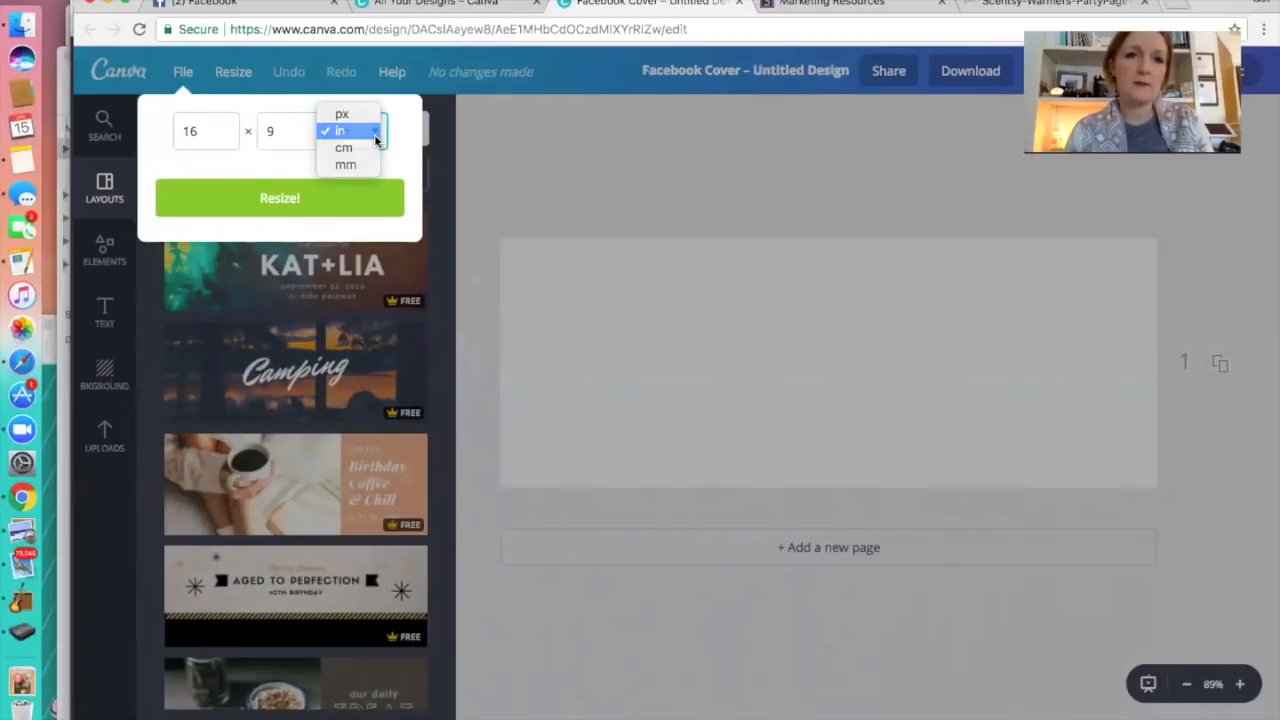
click(362, 132)
click(296, 195)
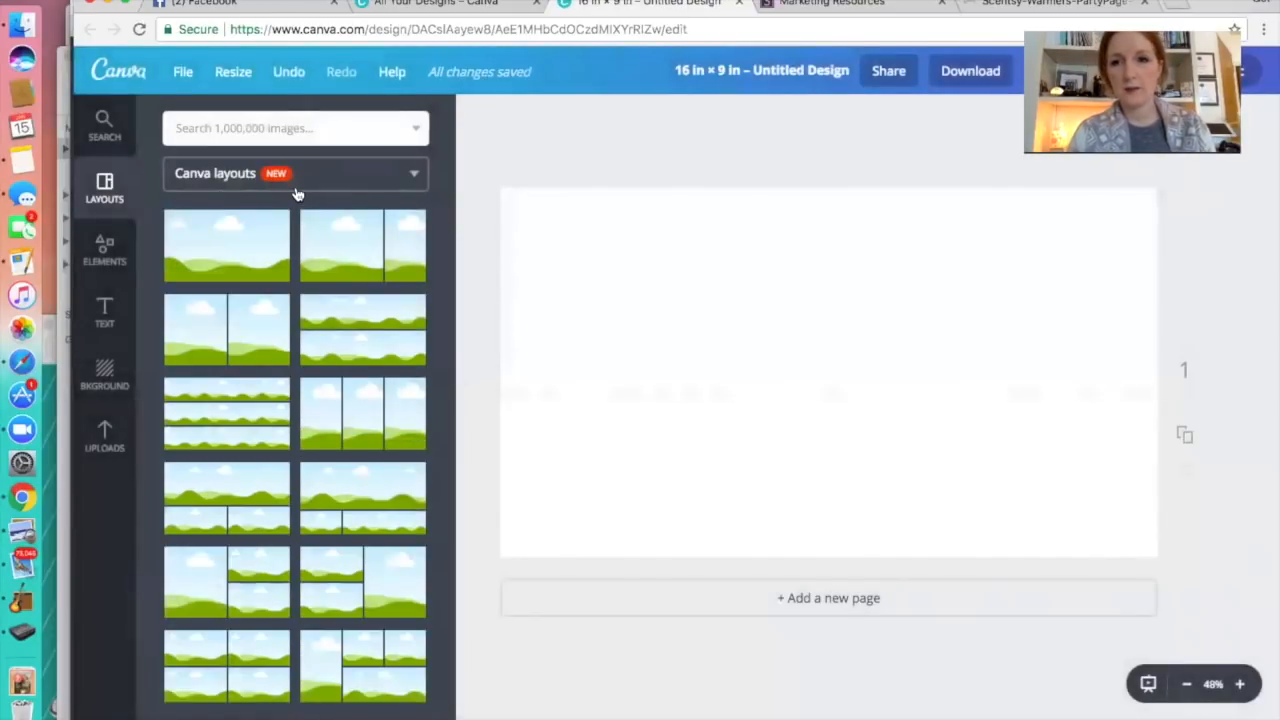
Place the previously uploaded teal warmers banner image on the blank page
click(552, 399)
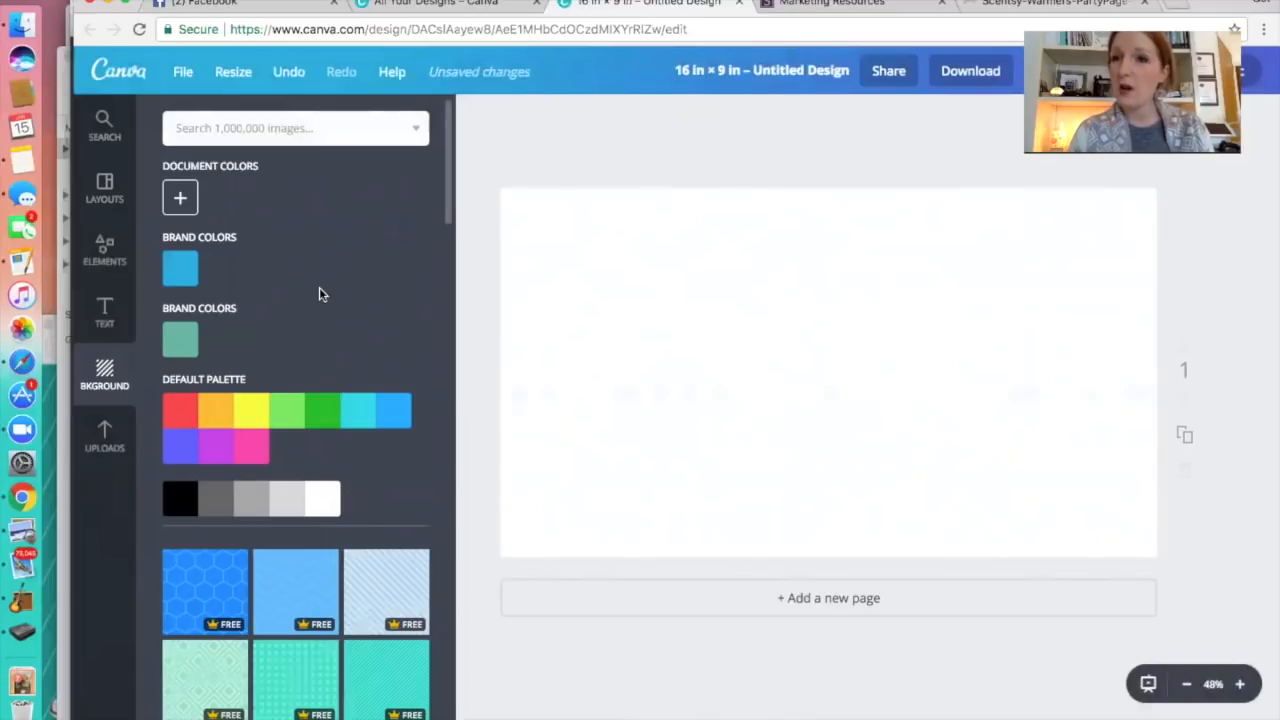
click(105, 440)
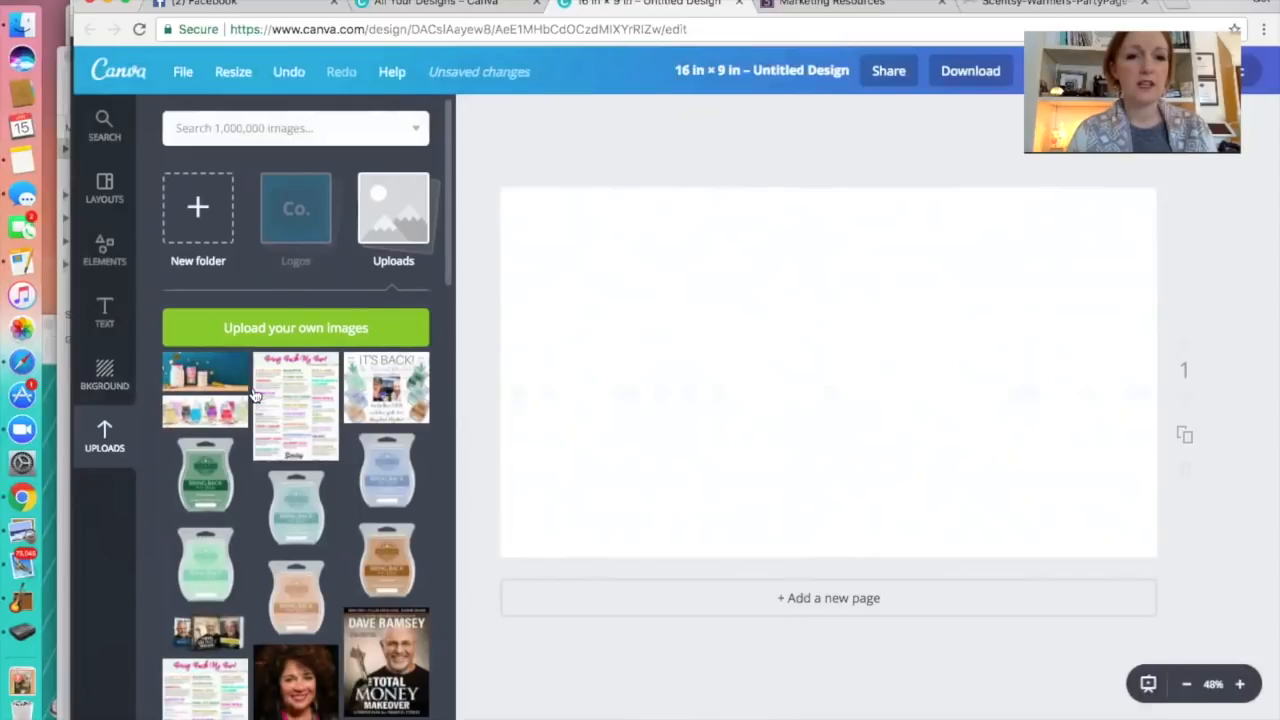
click(212, 378)
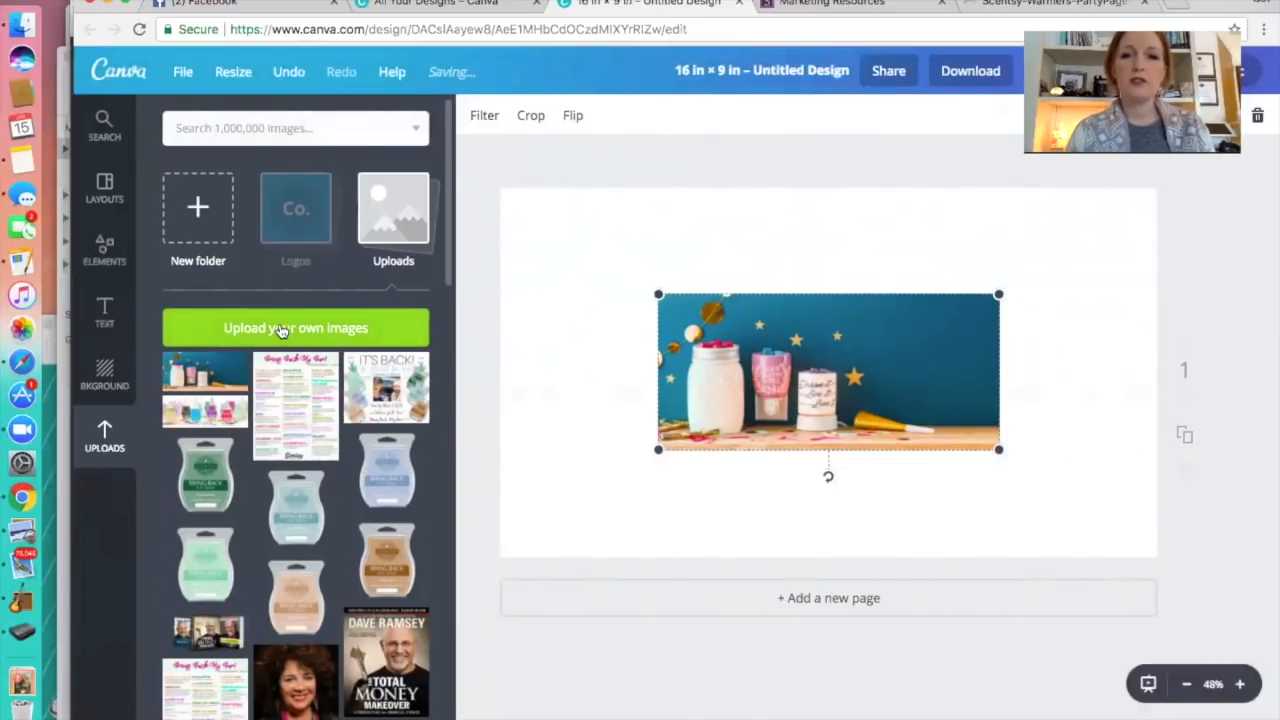
Upload the newly saved Scentsy-Warmers-PartyPage-R1 (1).jpg from Downloads to the image uploads
click(282, 329)
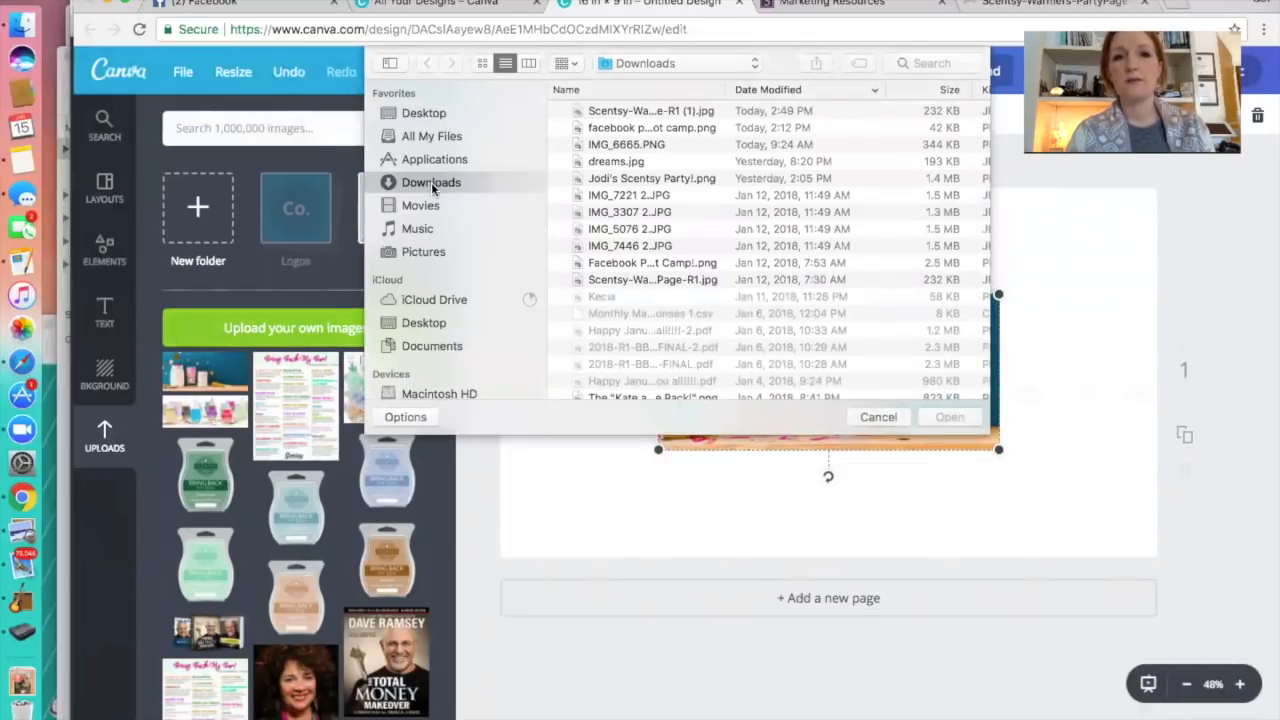
click(648, 112)
click(950, 417)
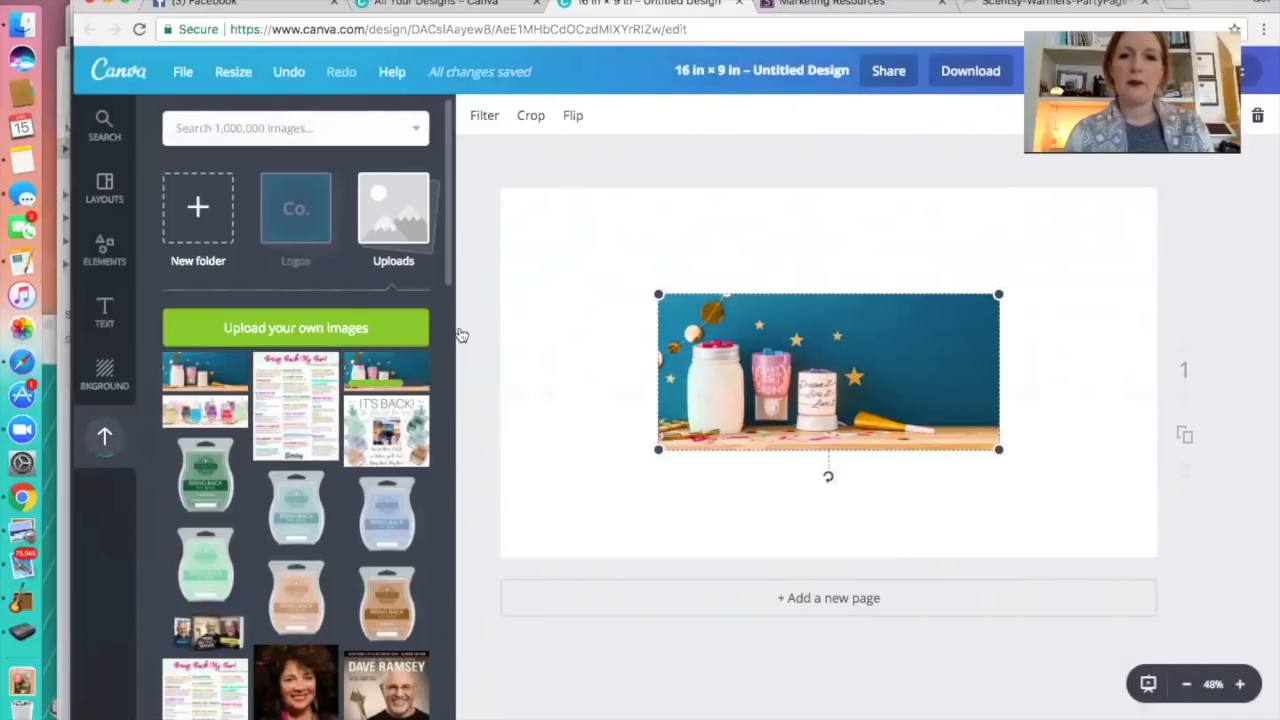
Enlarge and reposition the warmers image so it fills the whole page with all three warmers inside the frame
drag(655, 292, 500, 185)
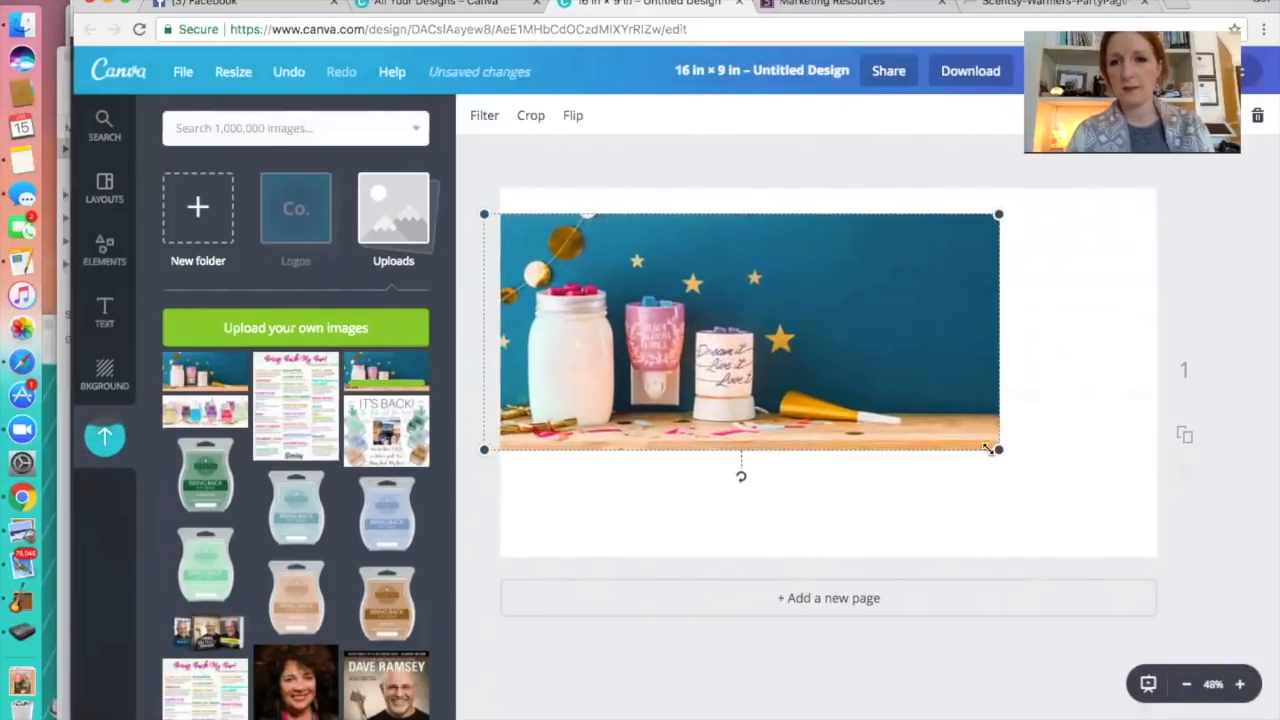
drag(998, 449, 1211, 600)
drag(484, 213, 452, 168)
drag(655, 273, 677, 272)
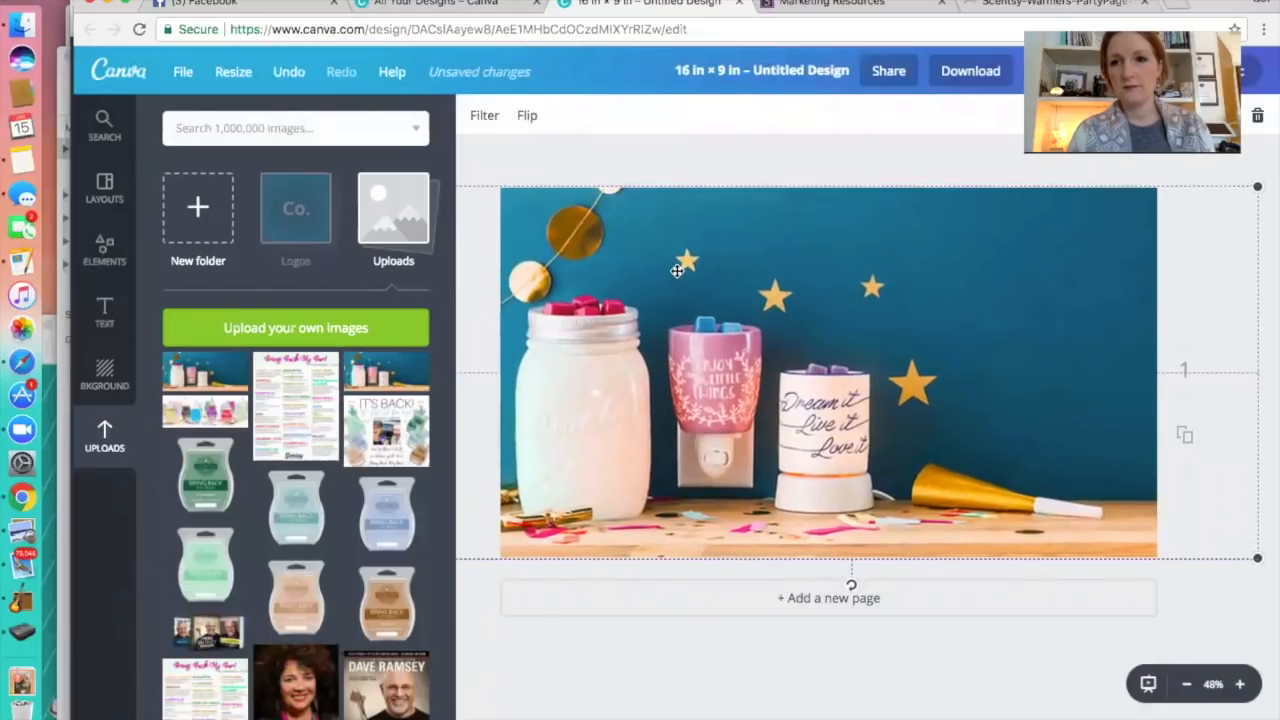
click(727, 167)
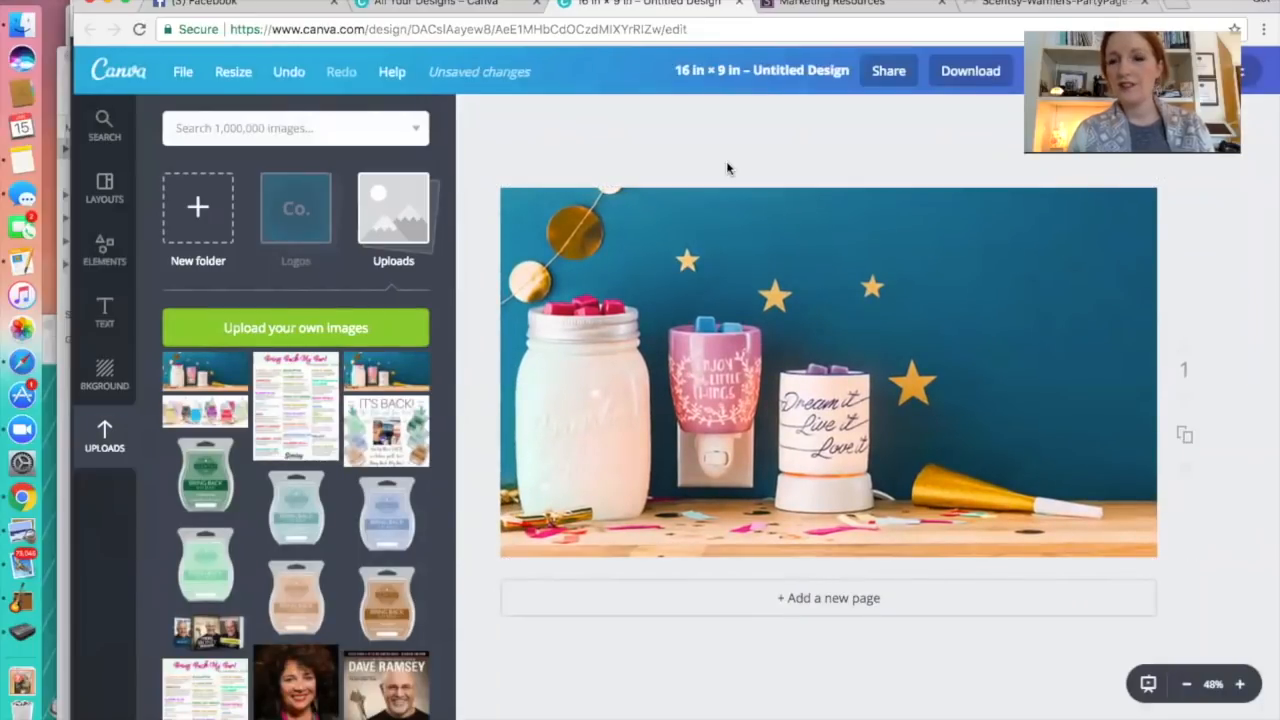
Add the "Ice Cream Party" text layout and move it to the empty teal area beside the warmers
click(104, 312)
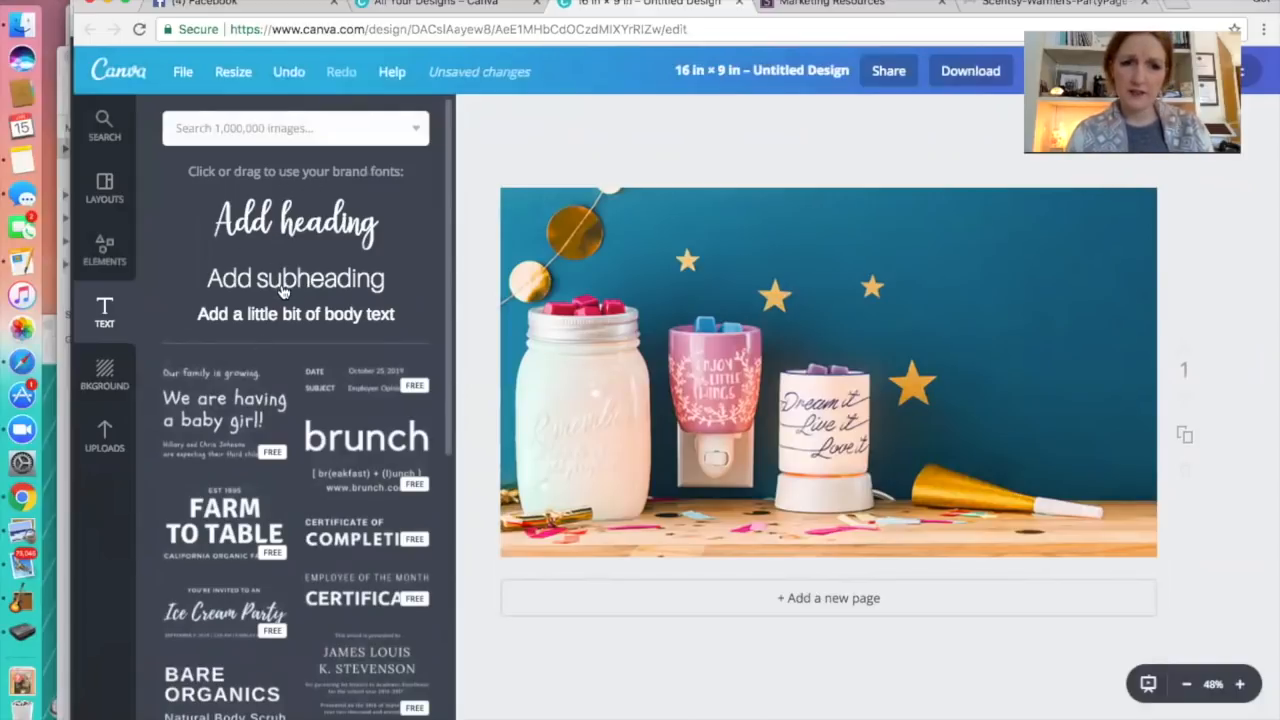
scroll(250, 545, down, 4)
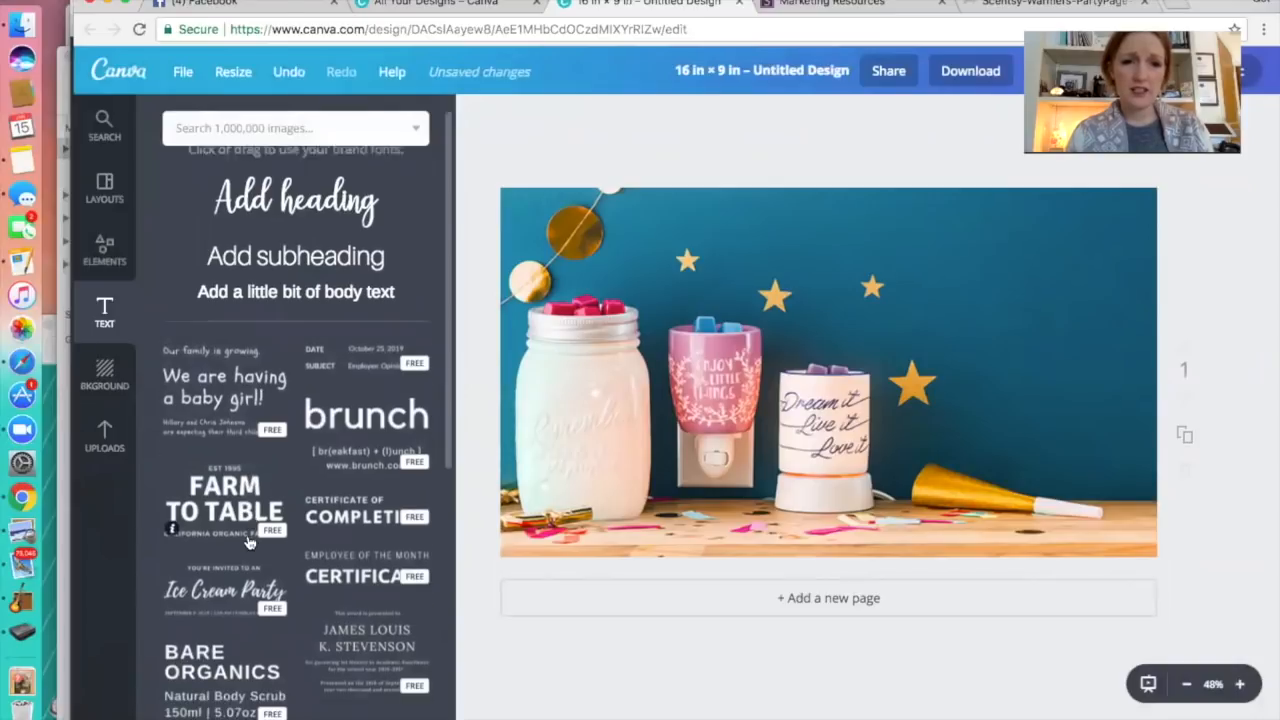
scroll(250, 541, down, 1)
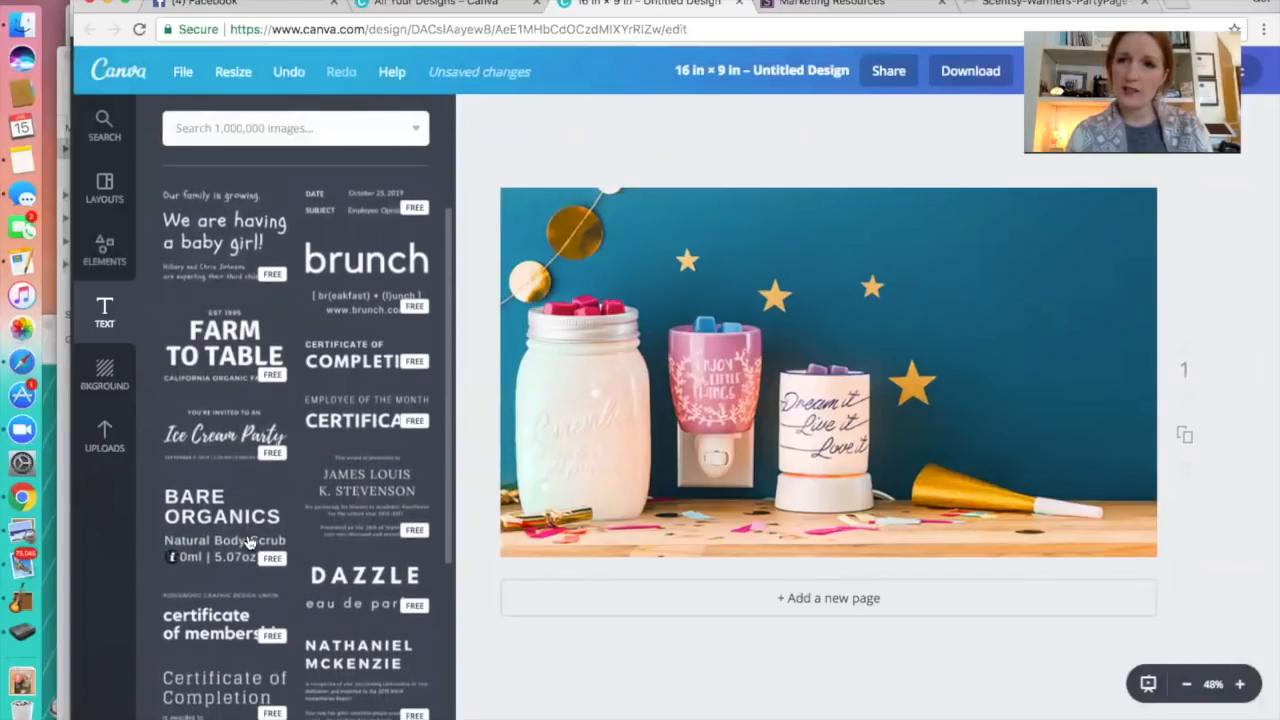
click(236, 436)
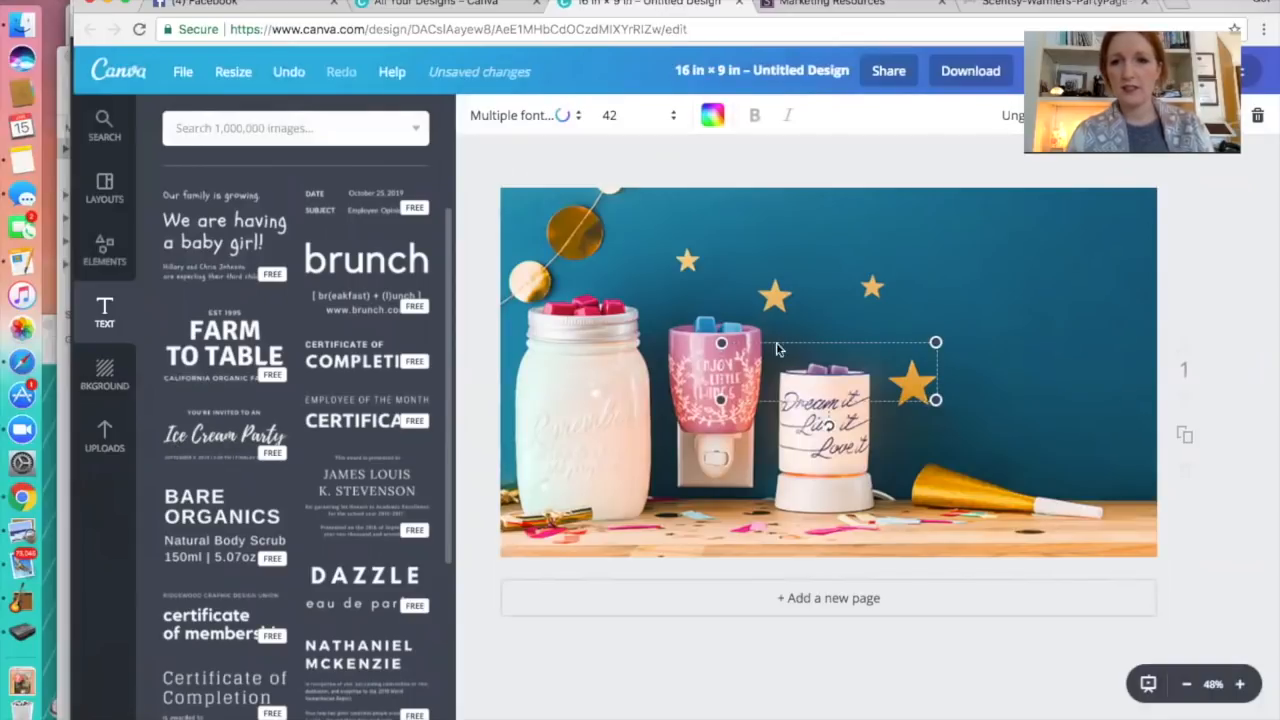
click(903, 320)
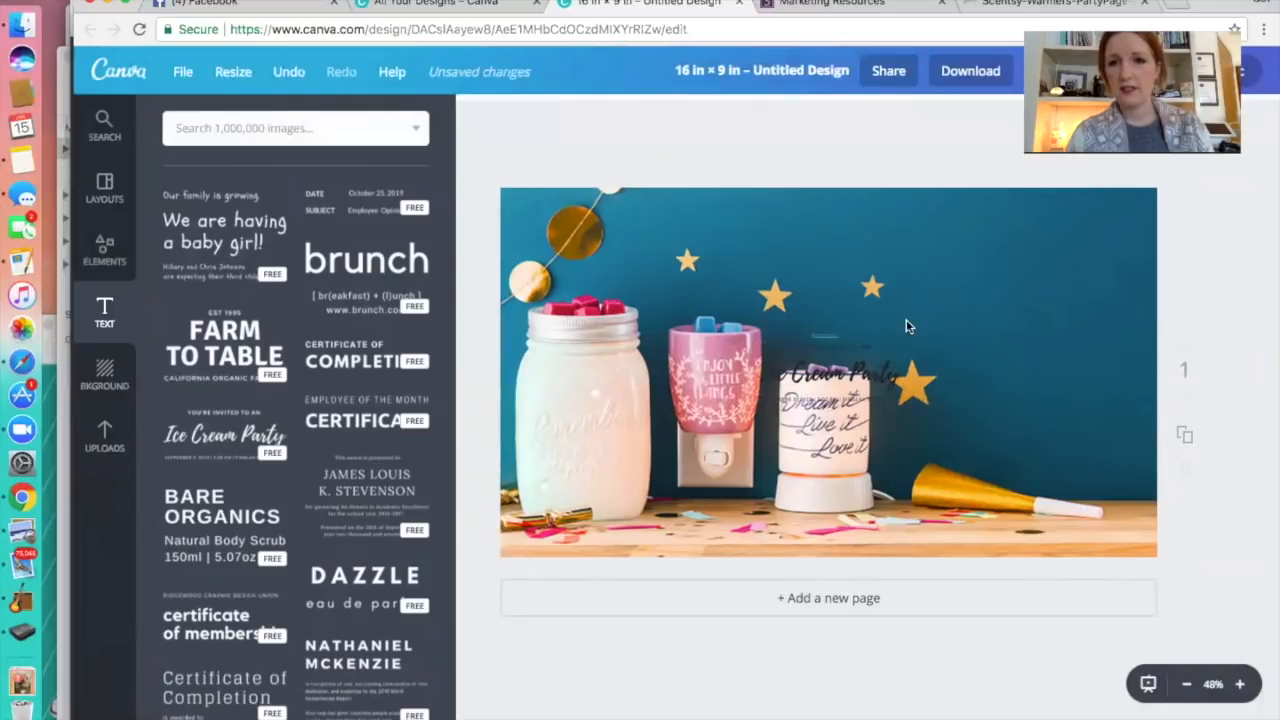
drag(919, 360, 1046, 318)
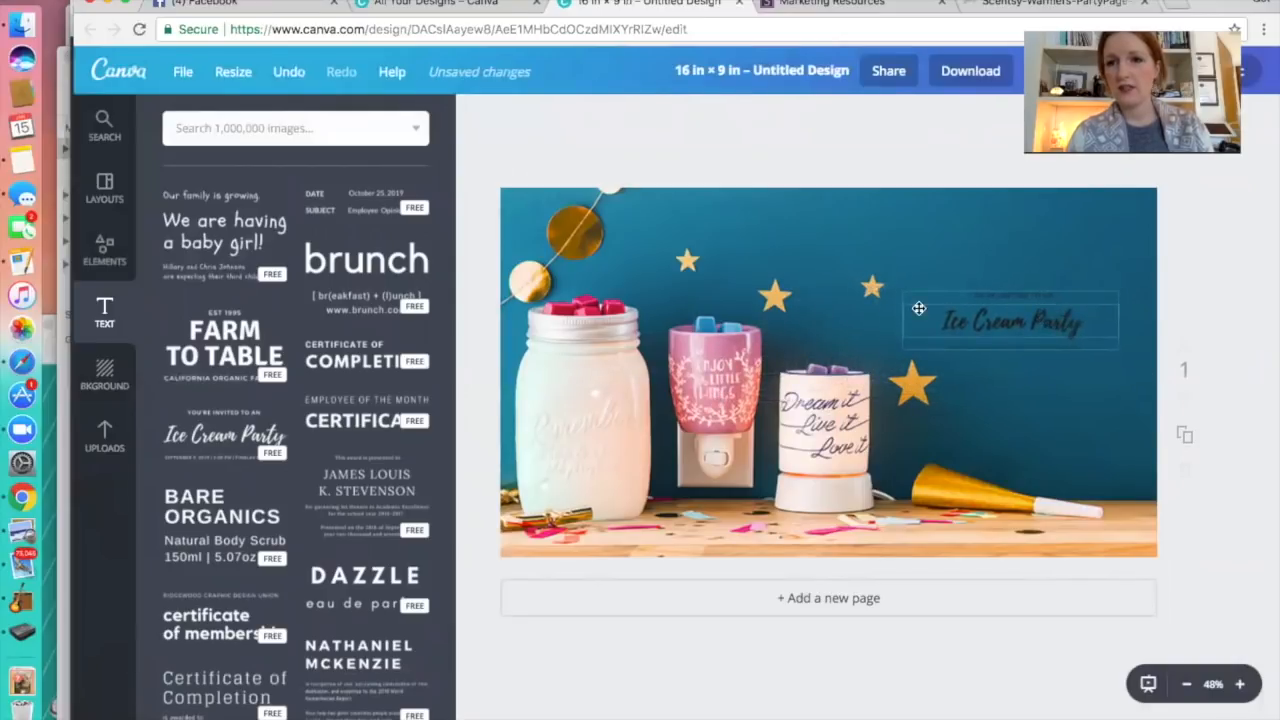
click(920, 303)
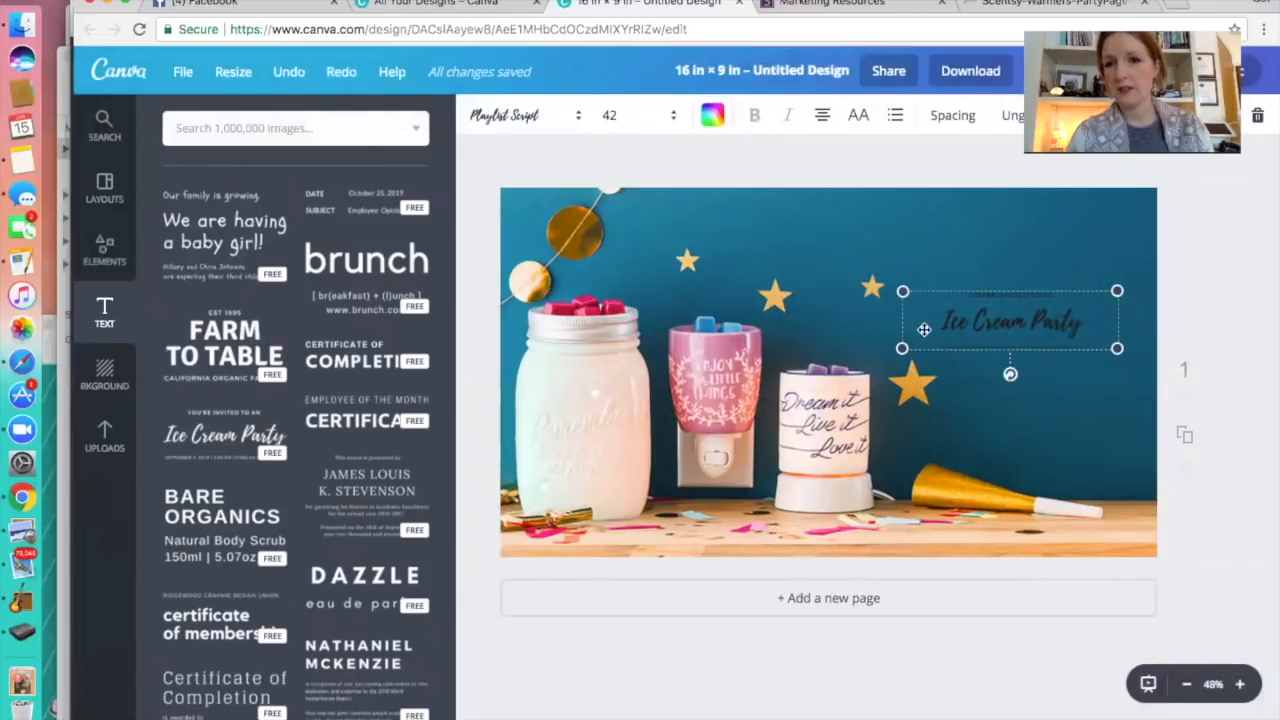
Enlarge the invitation text group to a heading font size of about 75 and reposition it over the teal area
drag(902, 291, 745, 198)
drag(934, 310, 1000, 331)
drag(1009, 337, 997, 333)
click(908, 220)
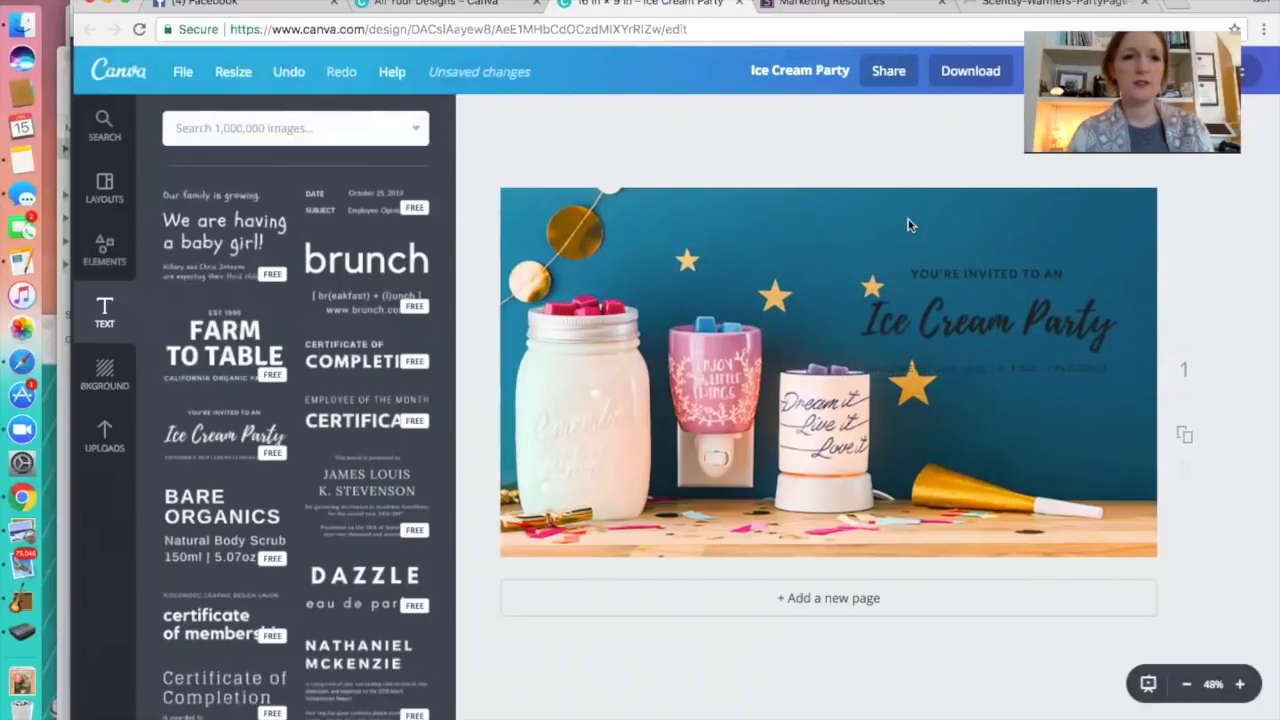
scroll(350, 378, up, 3)
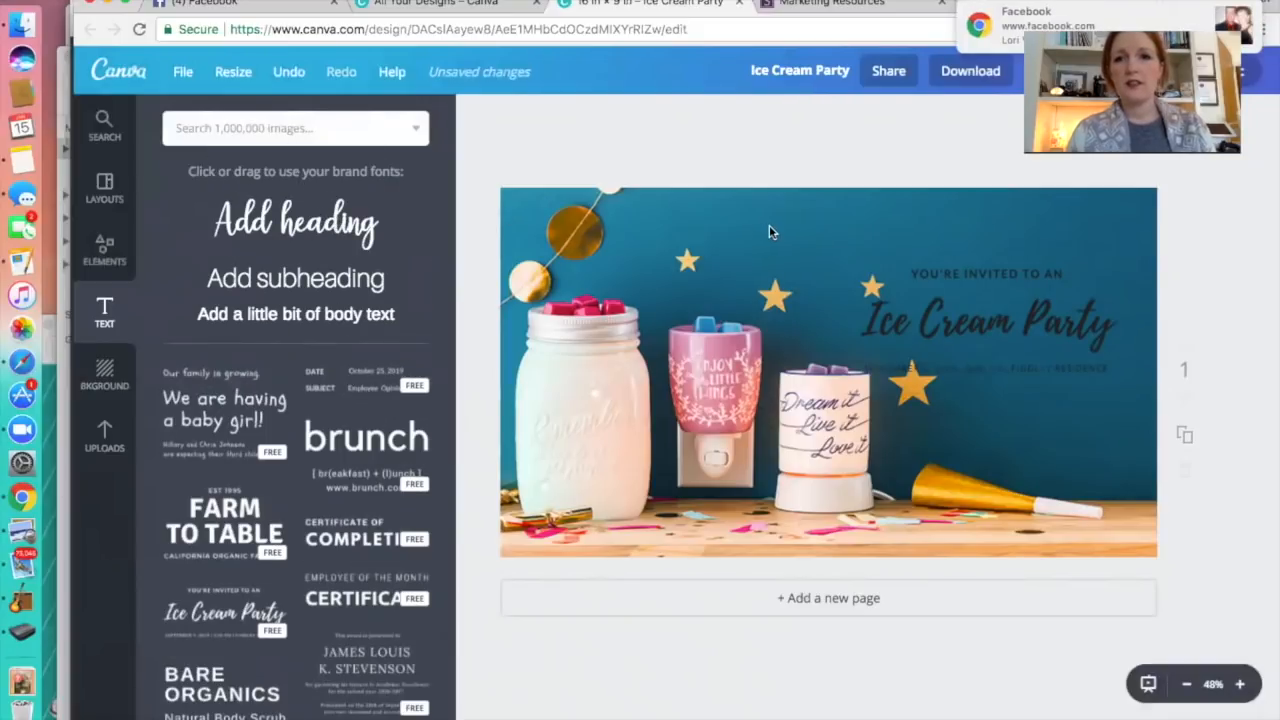
Change the "Ice Cream Party" heading colour to pale green e9ffe4
click(931, 304)
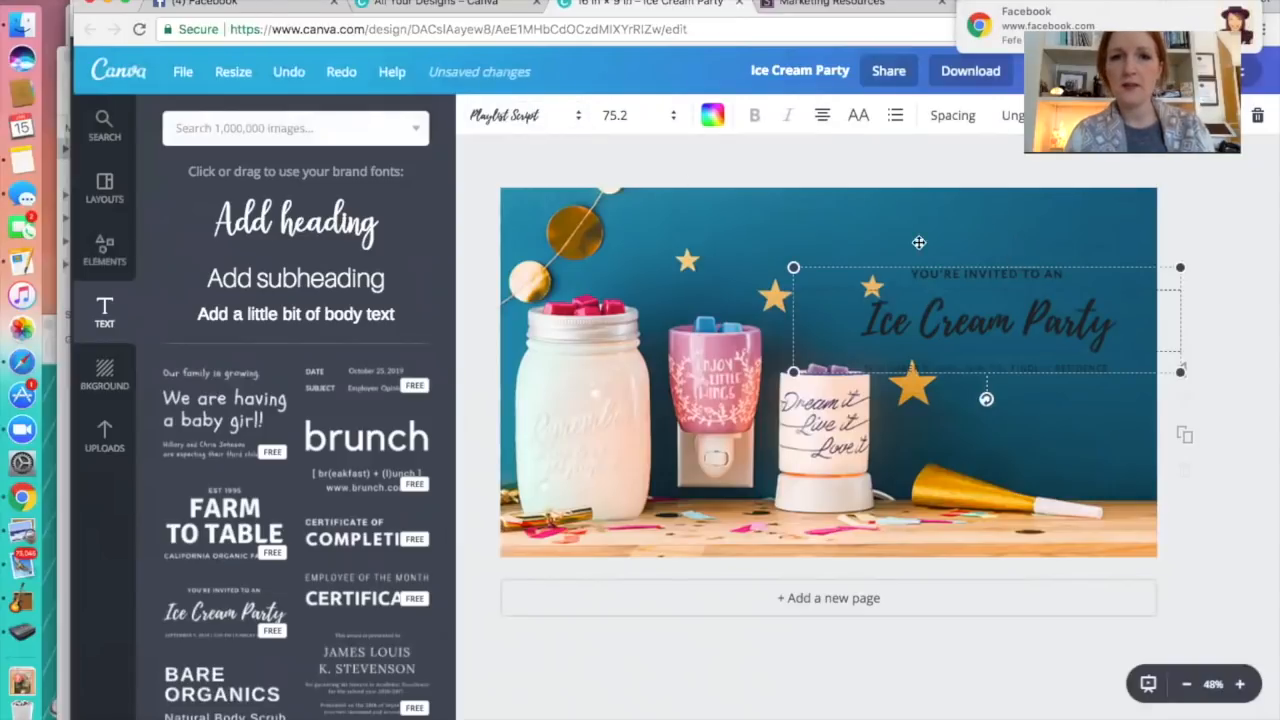
click(712, 116)
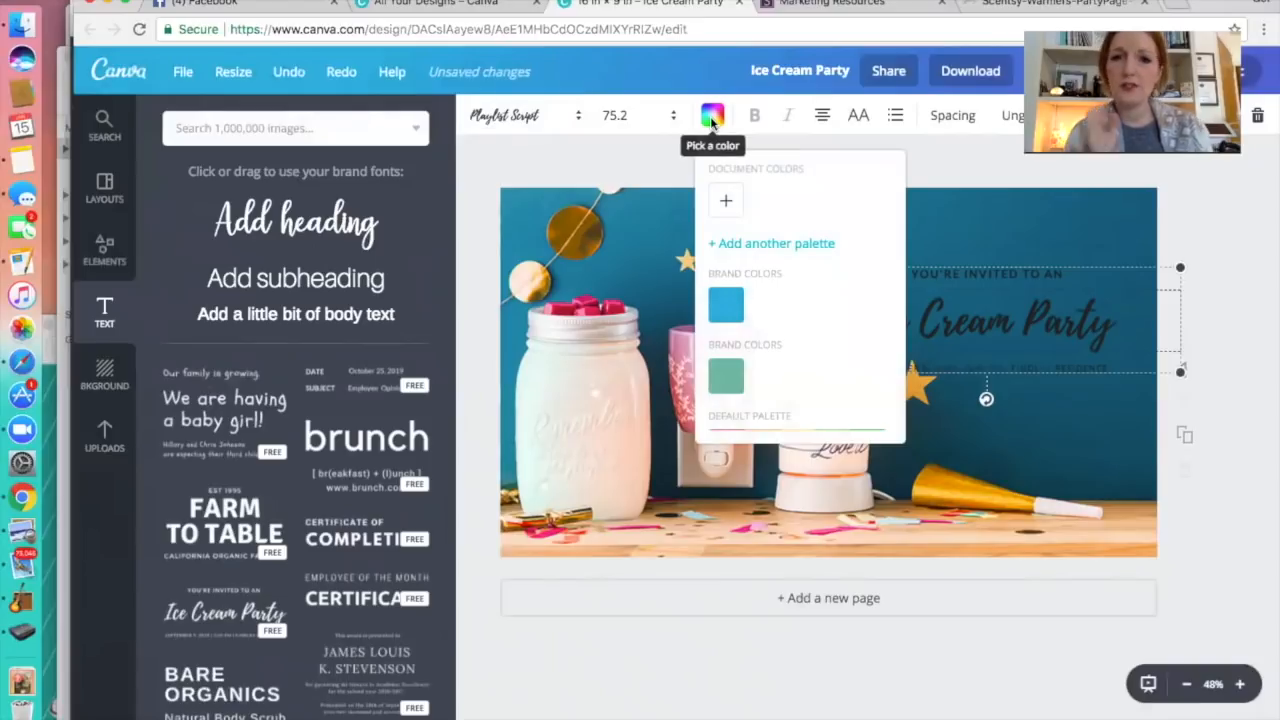
click(726, 202)
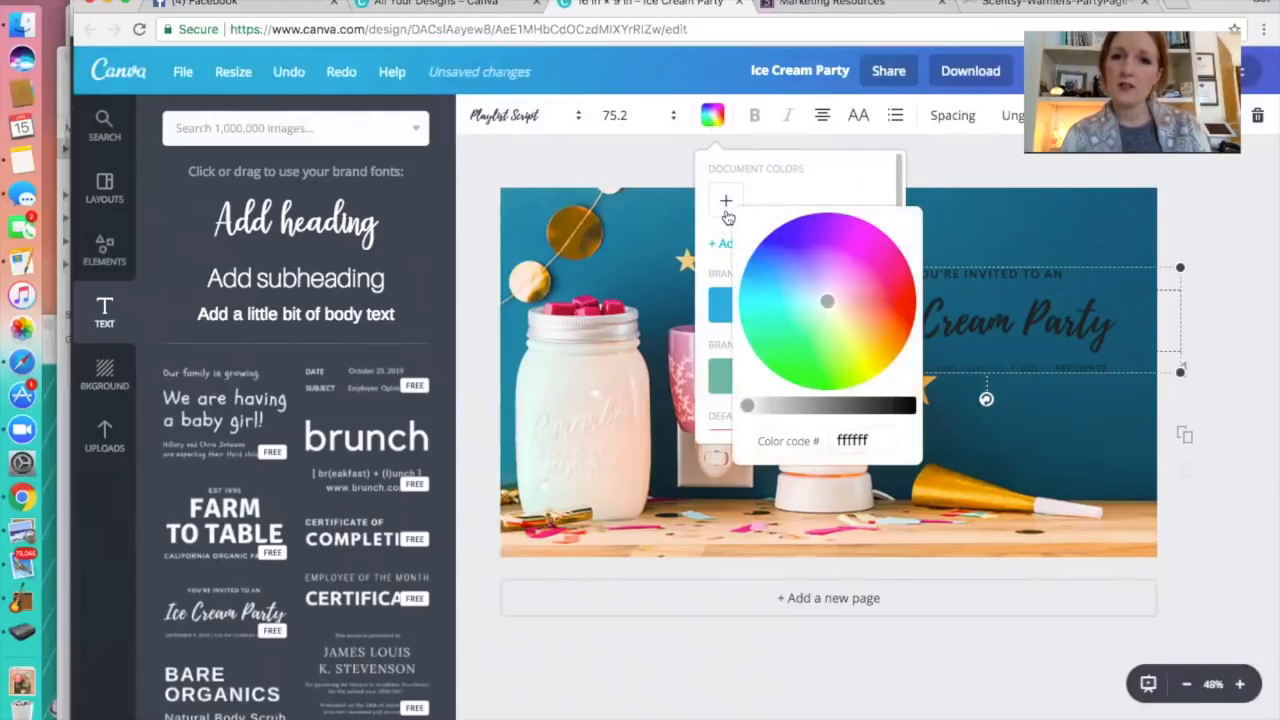
click(824, 310)
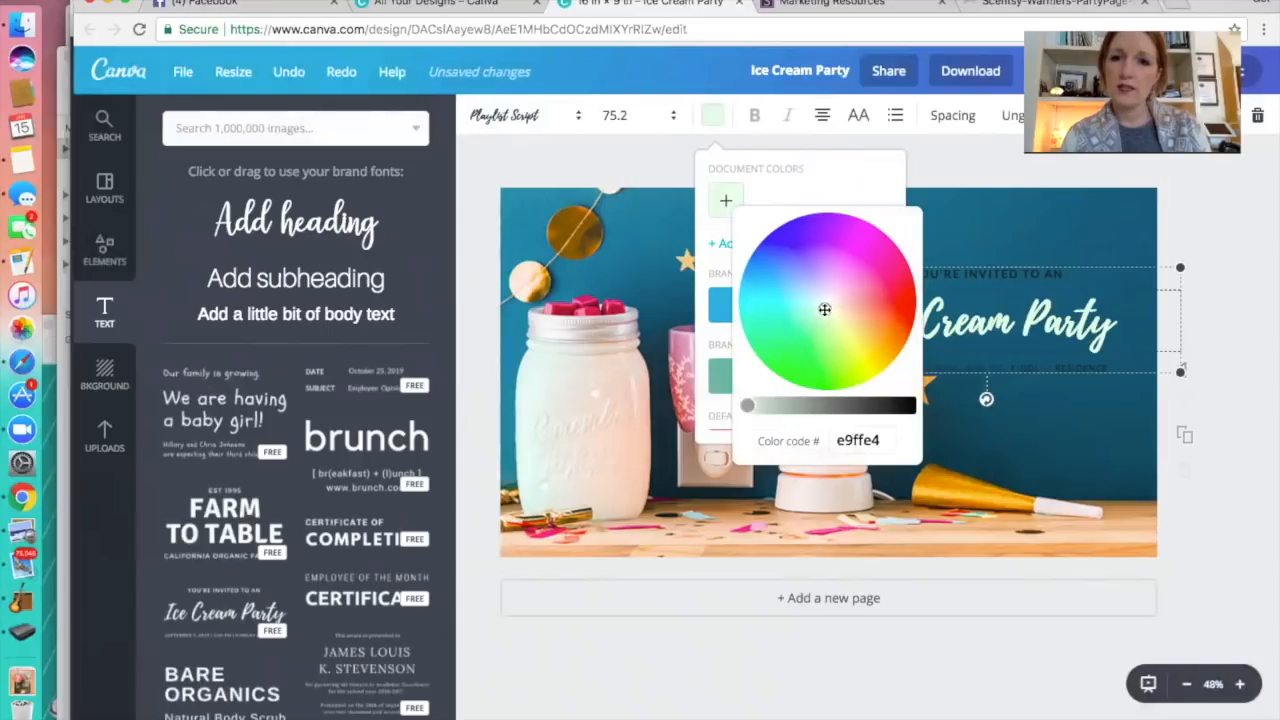
click(1012, 235)
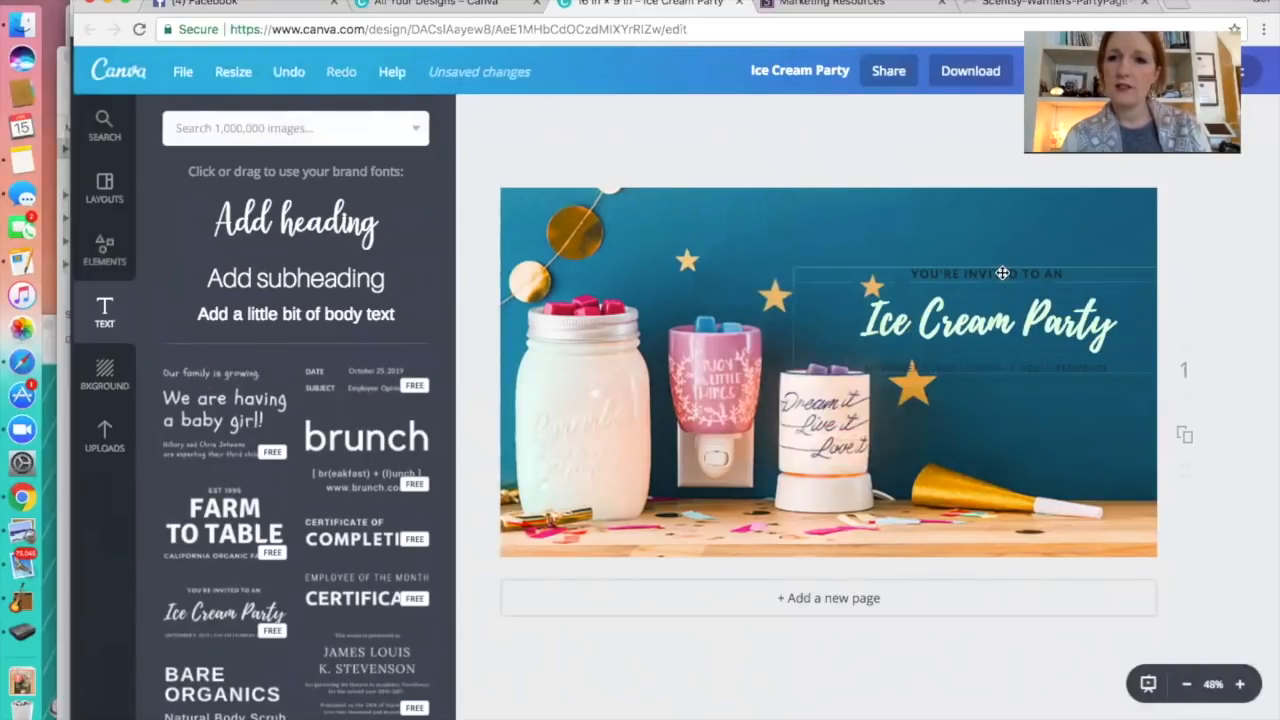
Recolour the "You're invited to an" line and the date and location line purple
click(1002, 273)
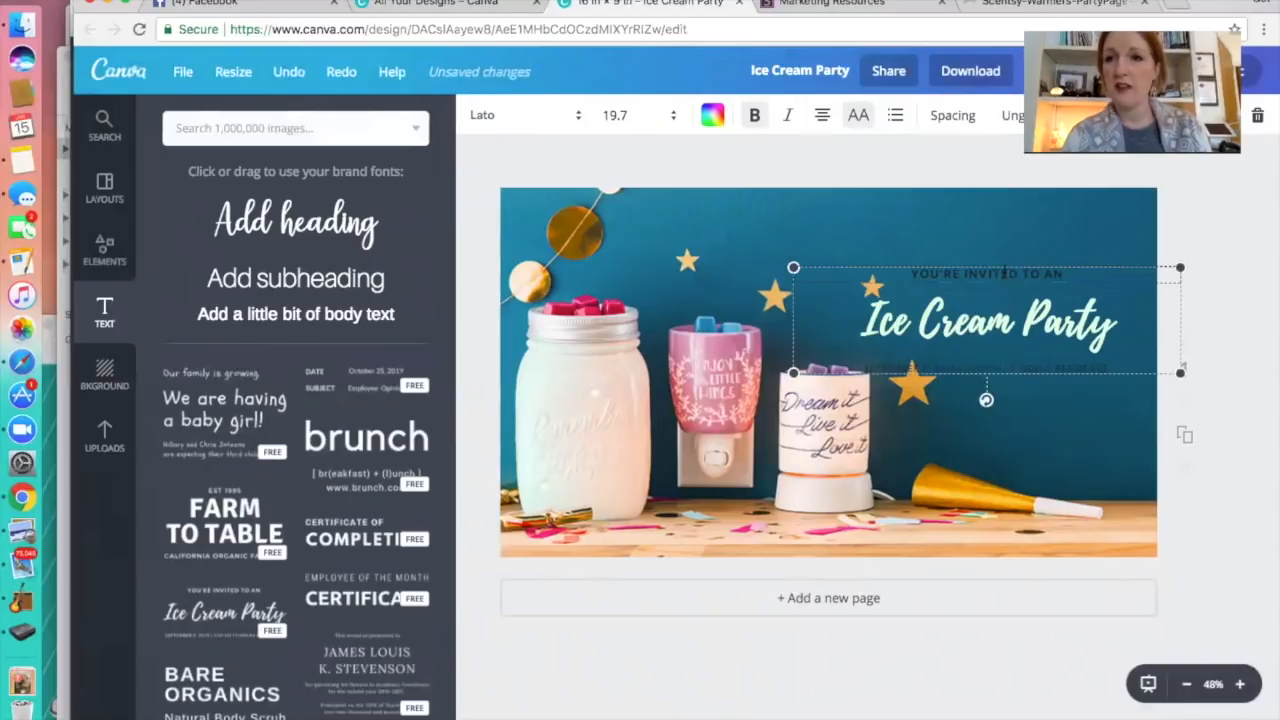
click(995, 369)
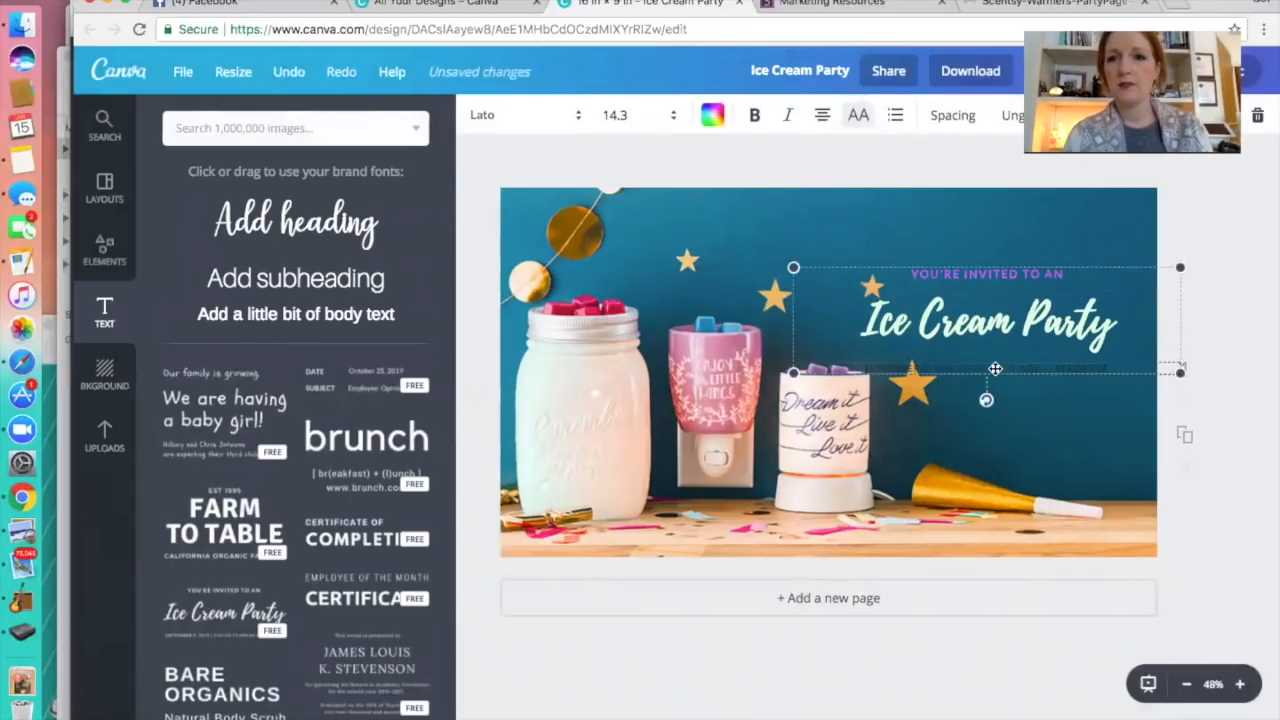
double_click(995, 369)
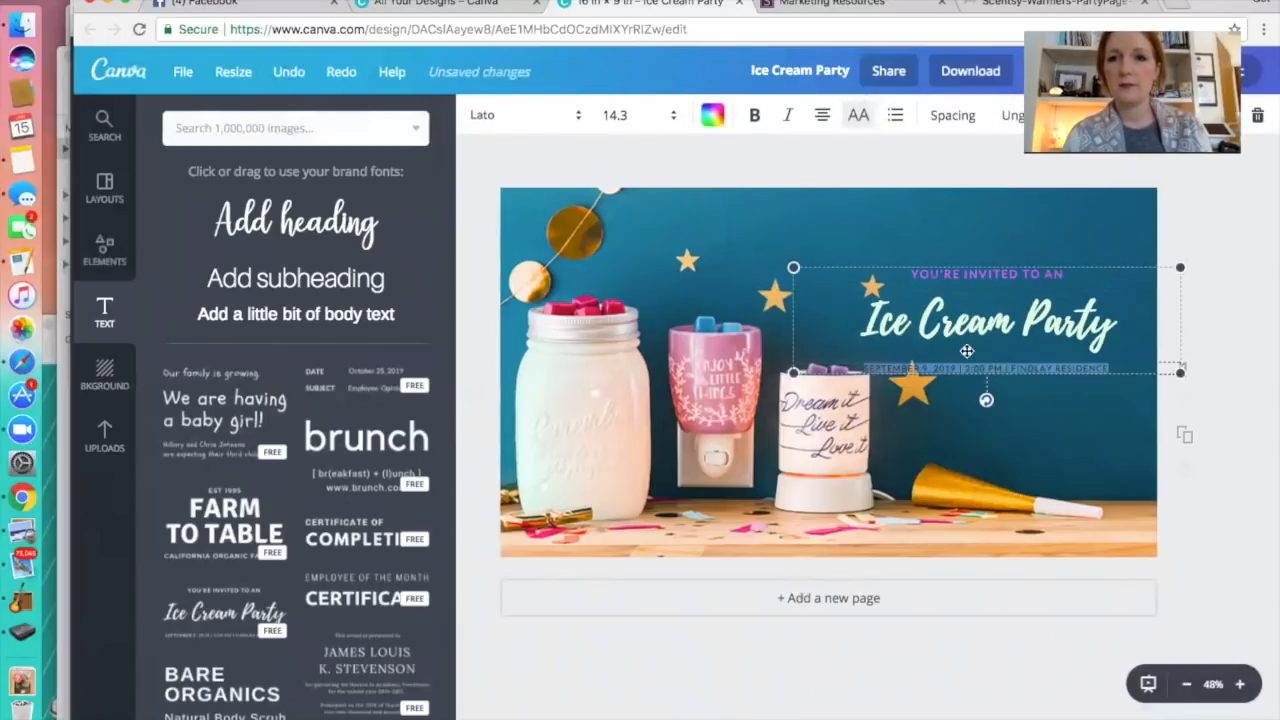
click(713, 115)
click(761, 200)
click(950, 168)
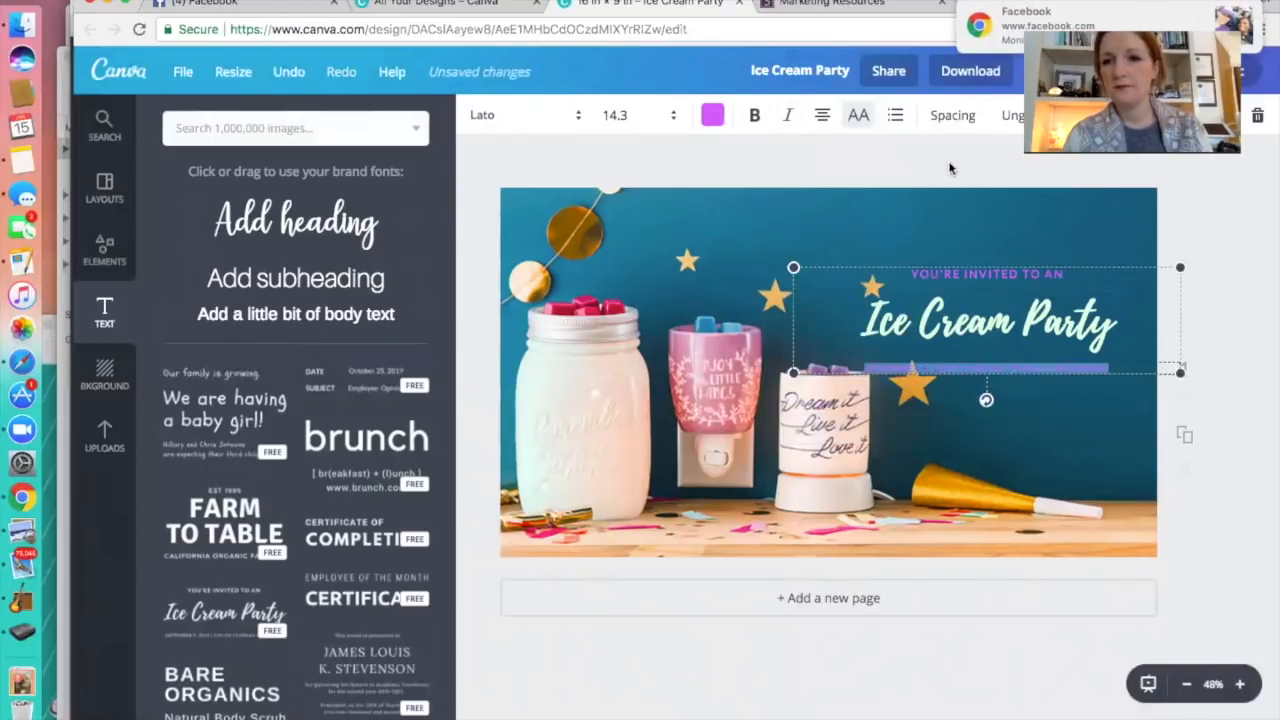
click(950, 168)
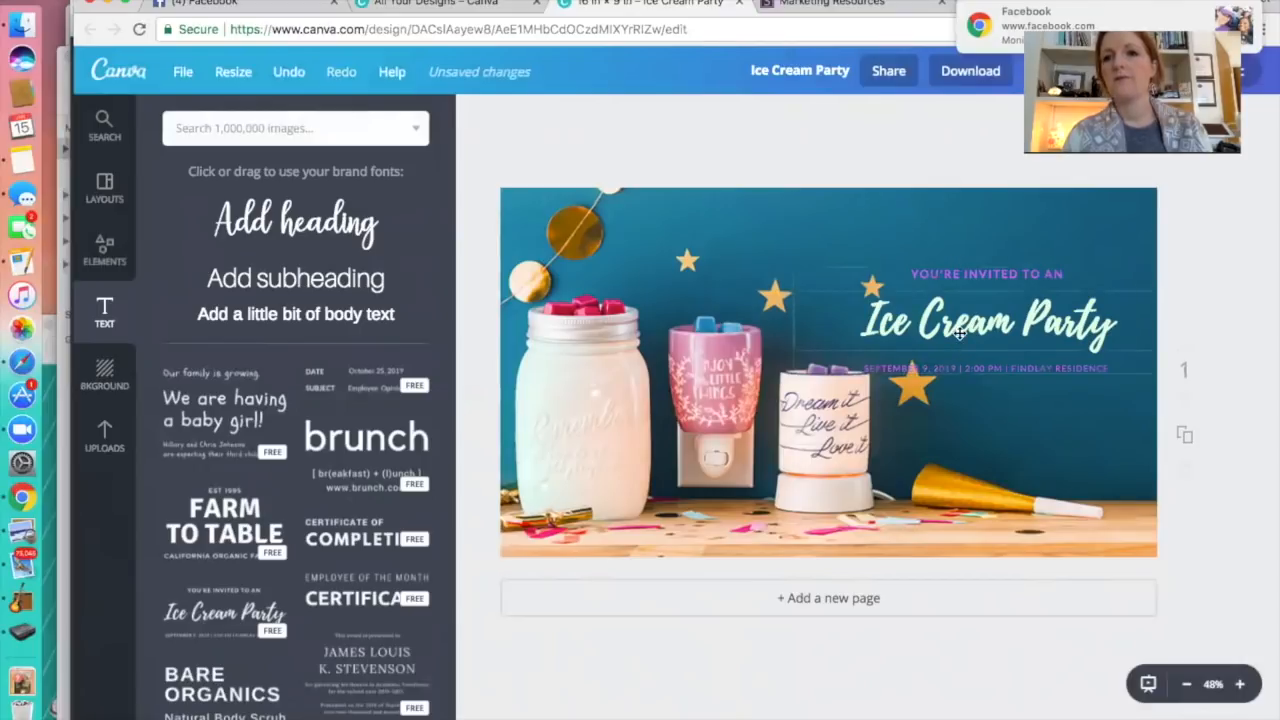
Replace the heading with "Facebook Boot Camp!" and change the line above it to "You're invited to a"
click(960, 331)
click(960, 331)
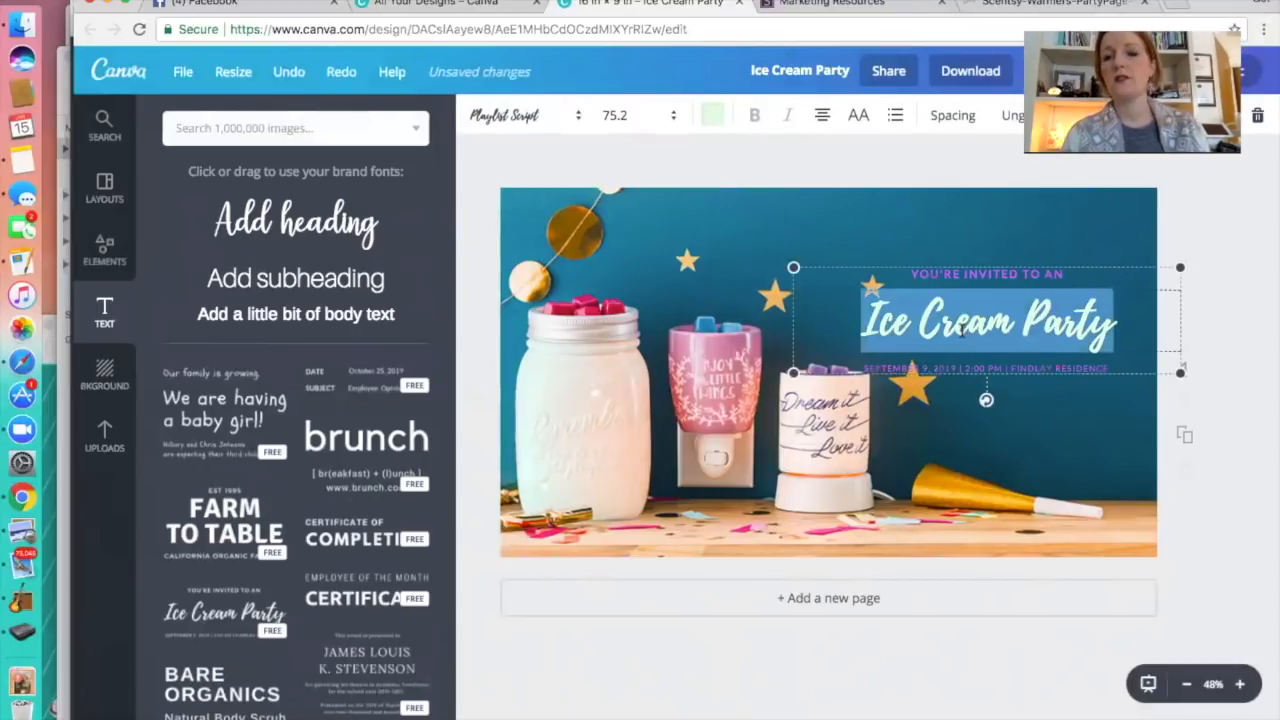
double_click(962, 320)
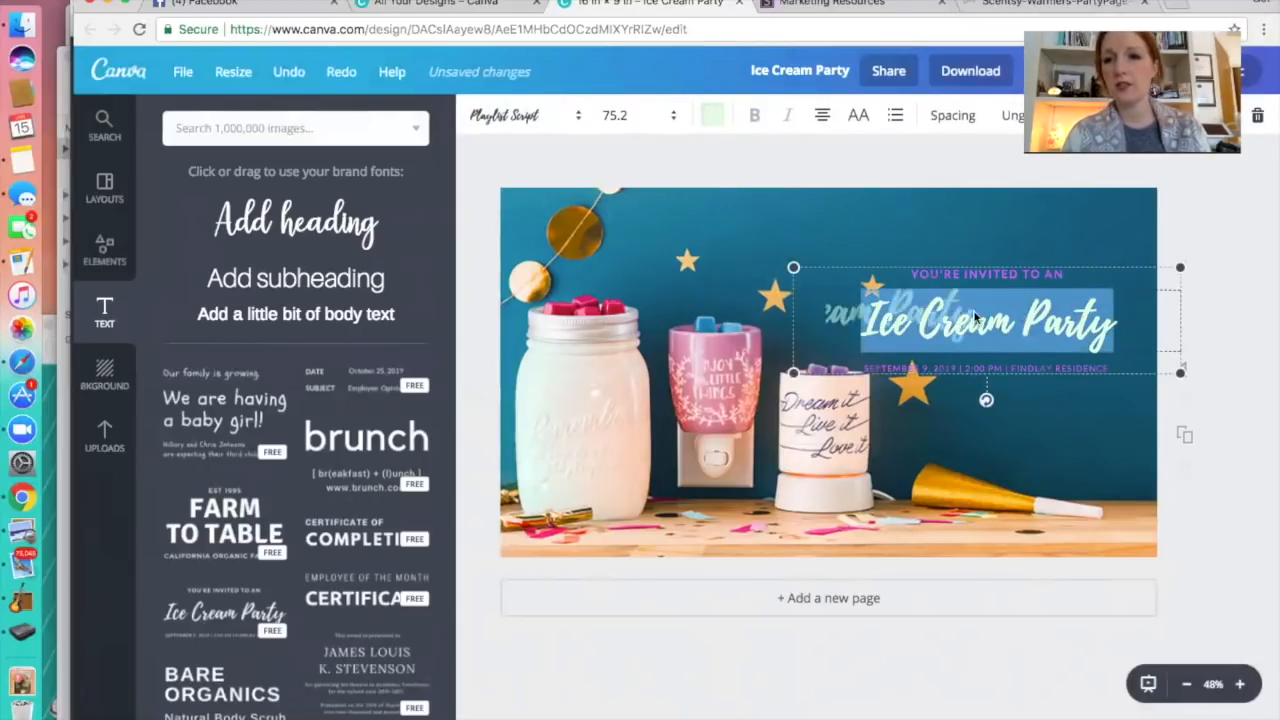
click(962, 320)
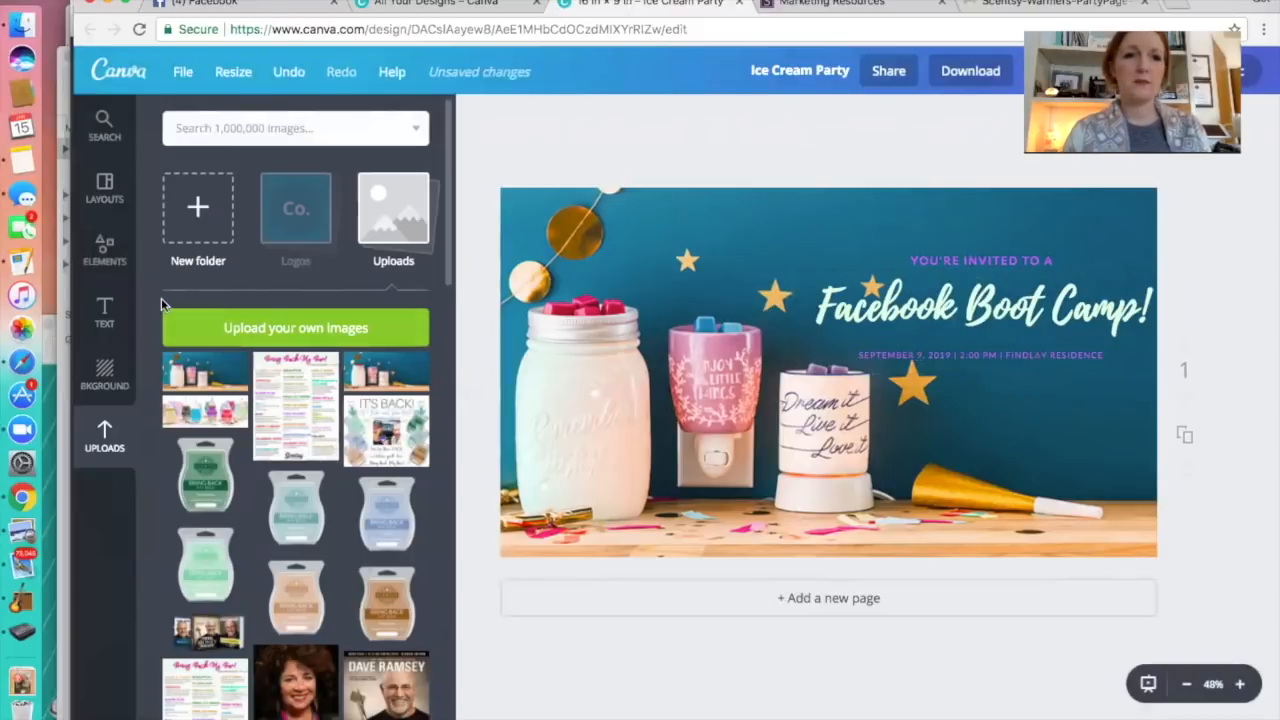
click(104, 252)
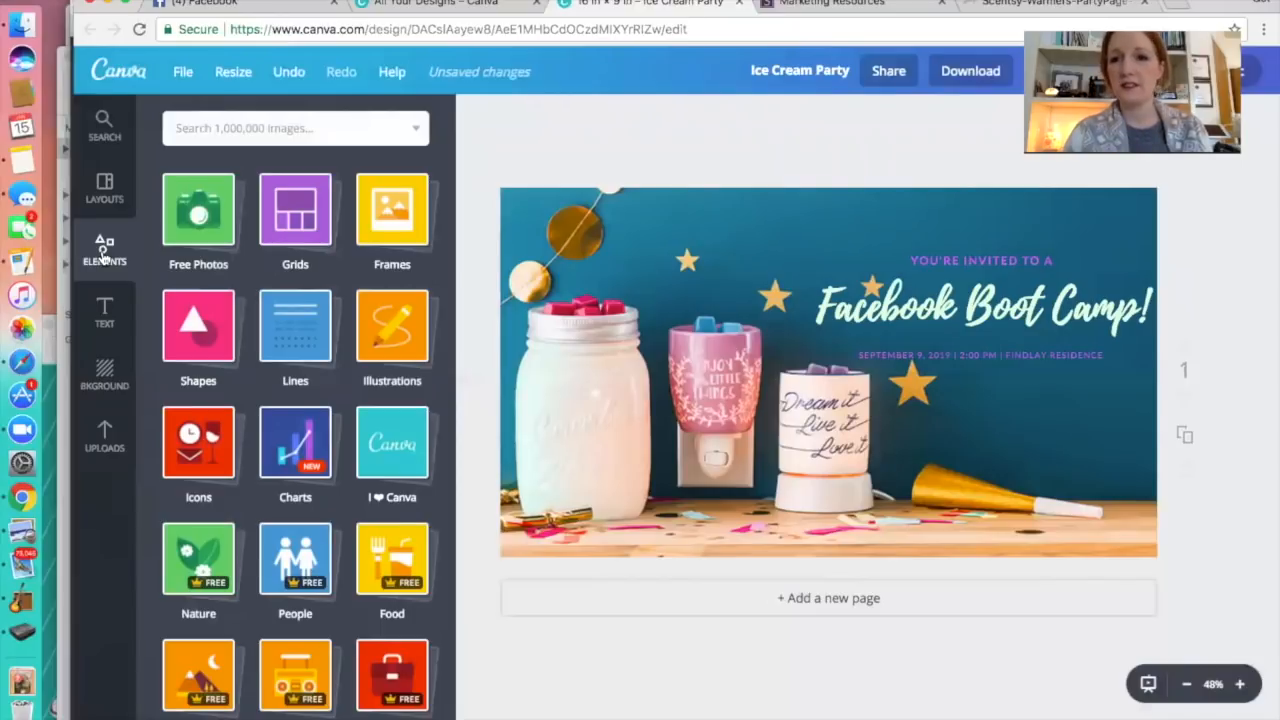
click(198, 226)
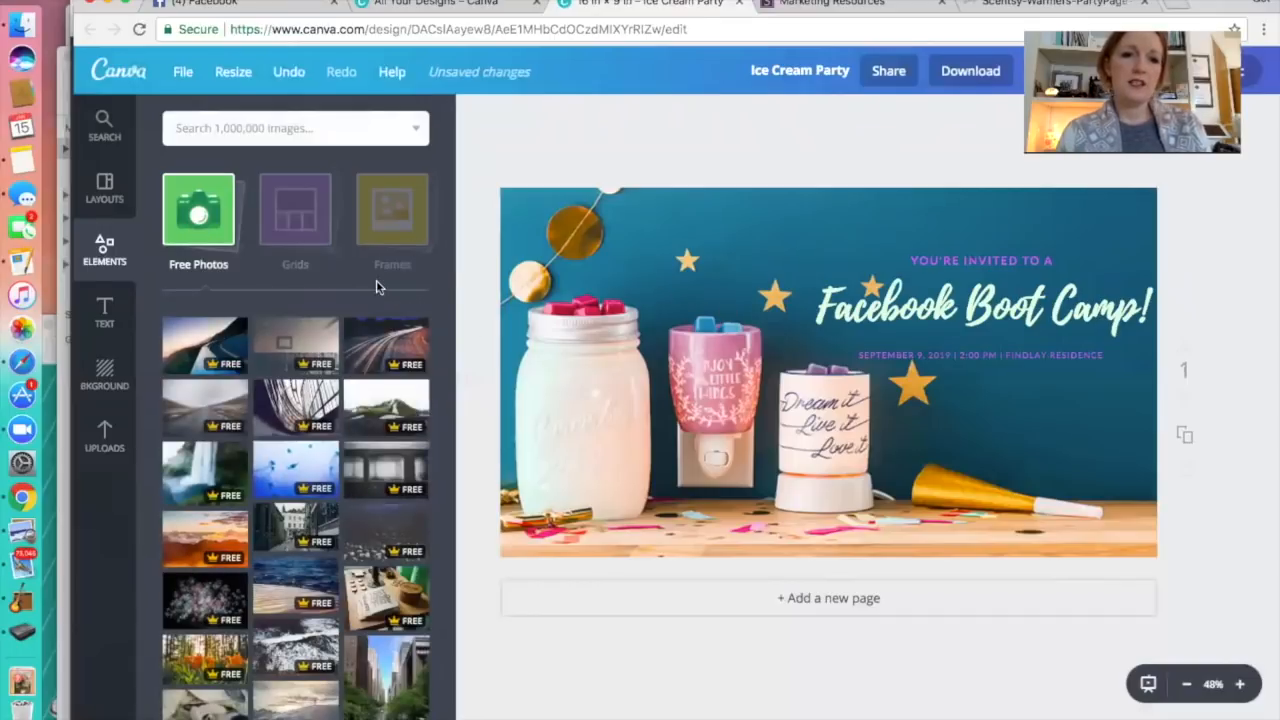
scroll(293, 310, down, 4)
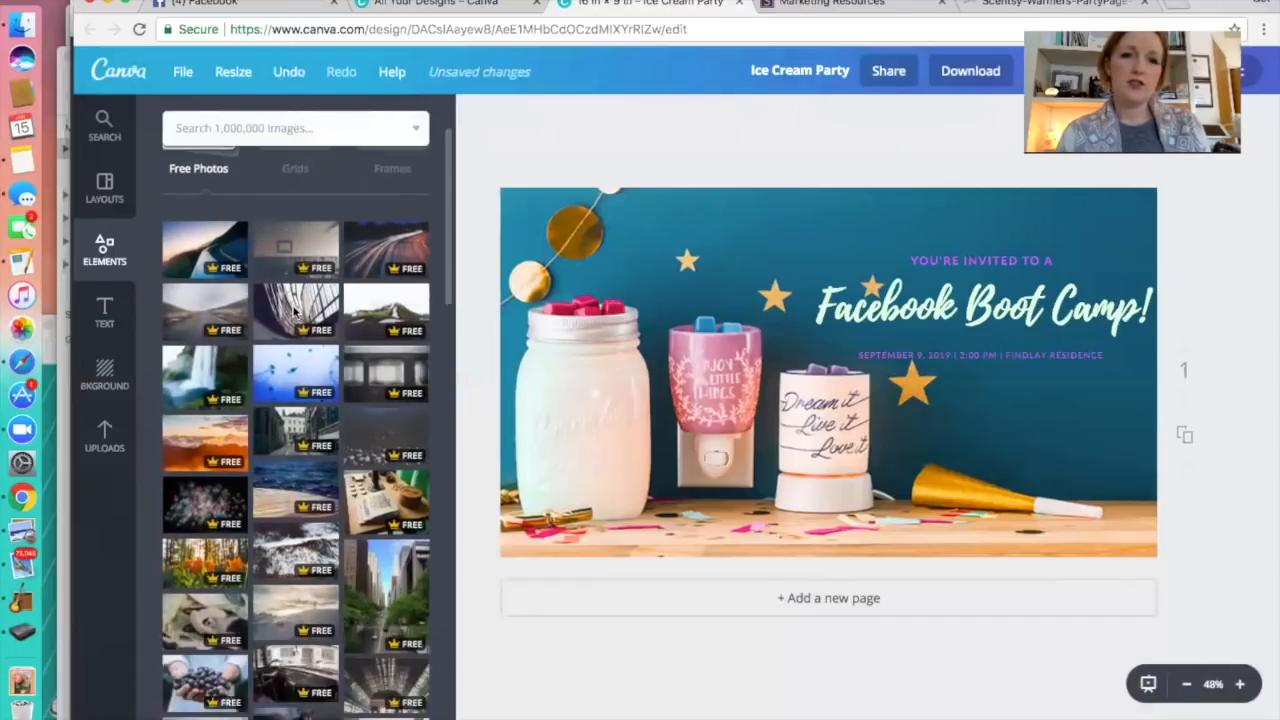
scroll(293, 310, up, 4)
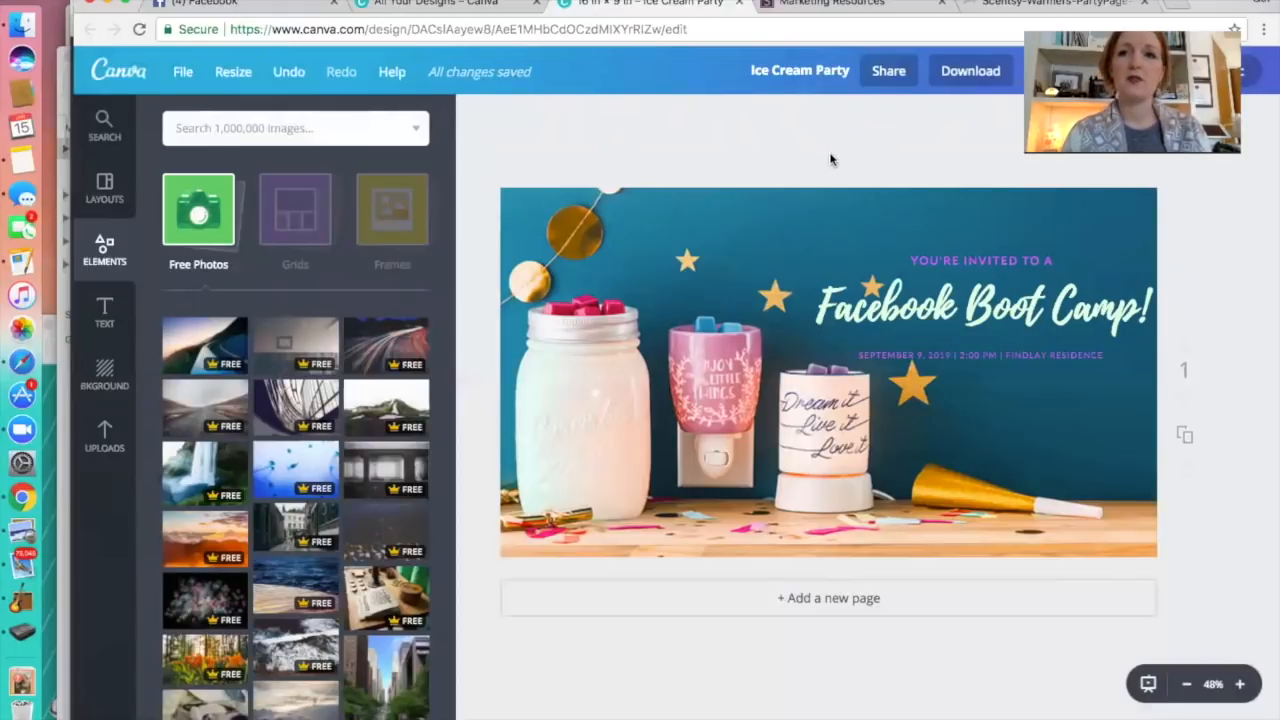
Download the finished banner design as a PNG file without a transparent background
click(1000, 74)
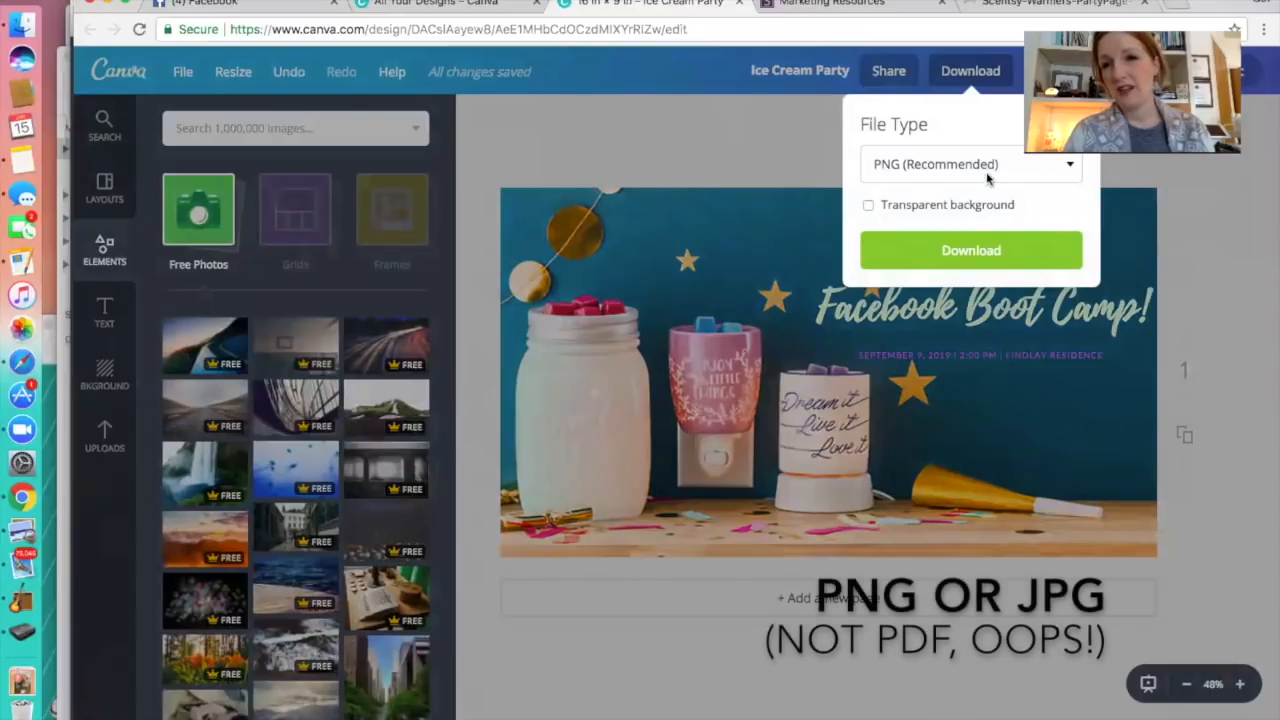
click(970, 252)
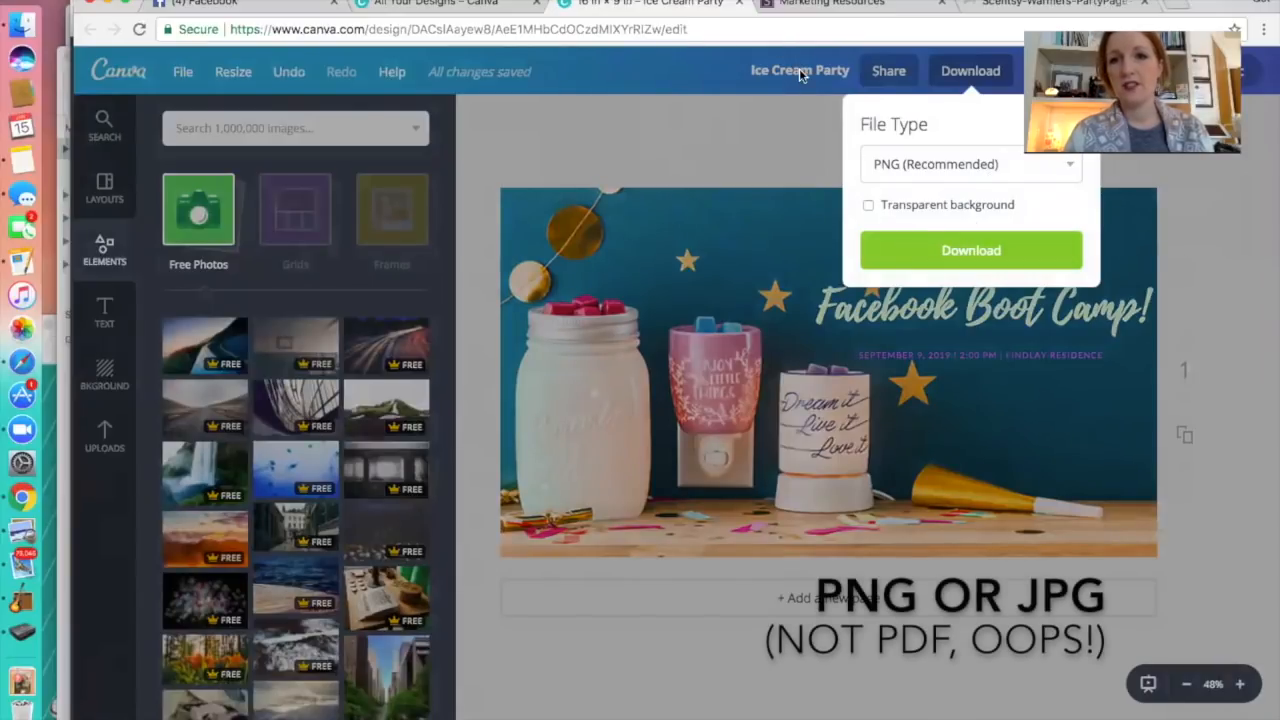
click(958, 252)
click(958, 252)
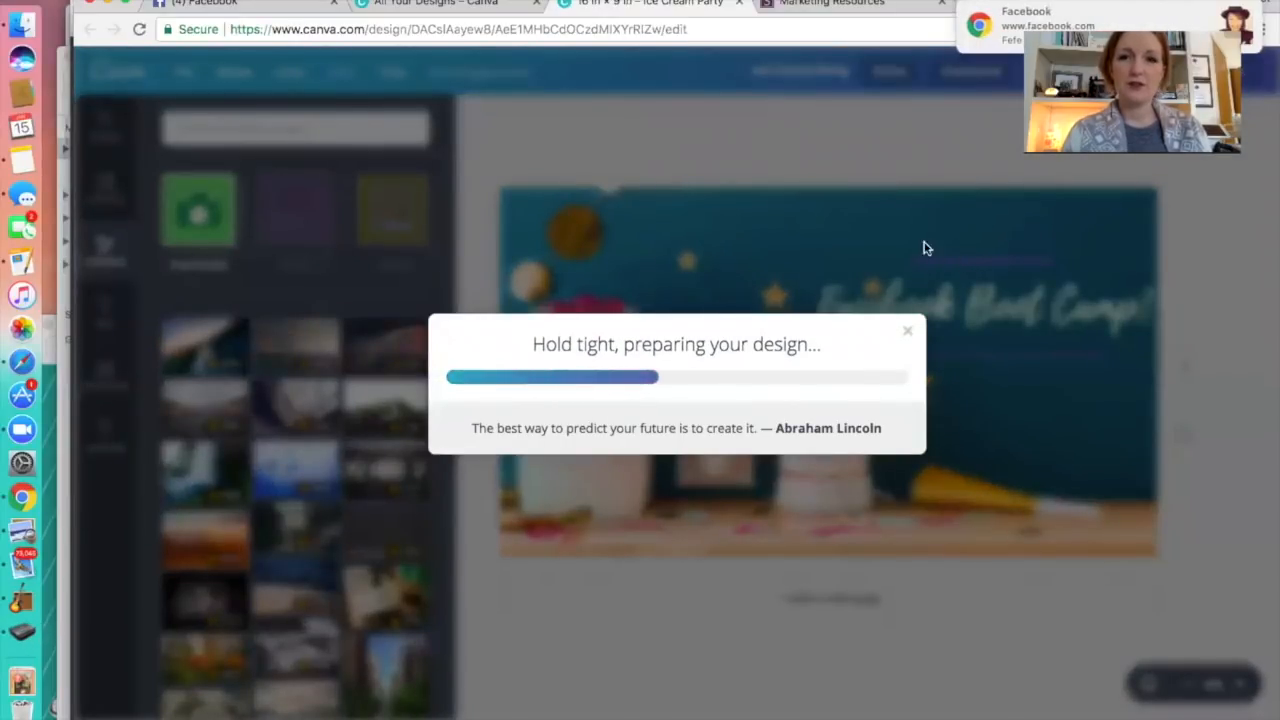
Switch to Facebook, go to Events and start creating a private event
click(275, 4)
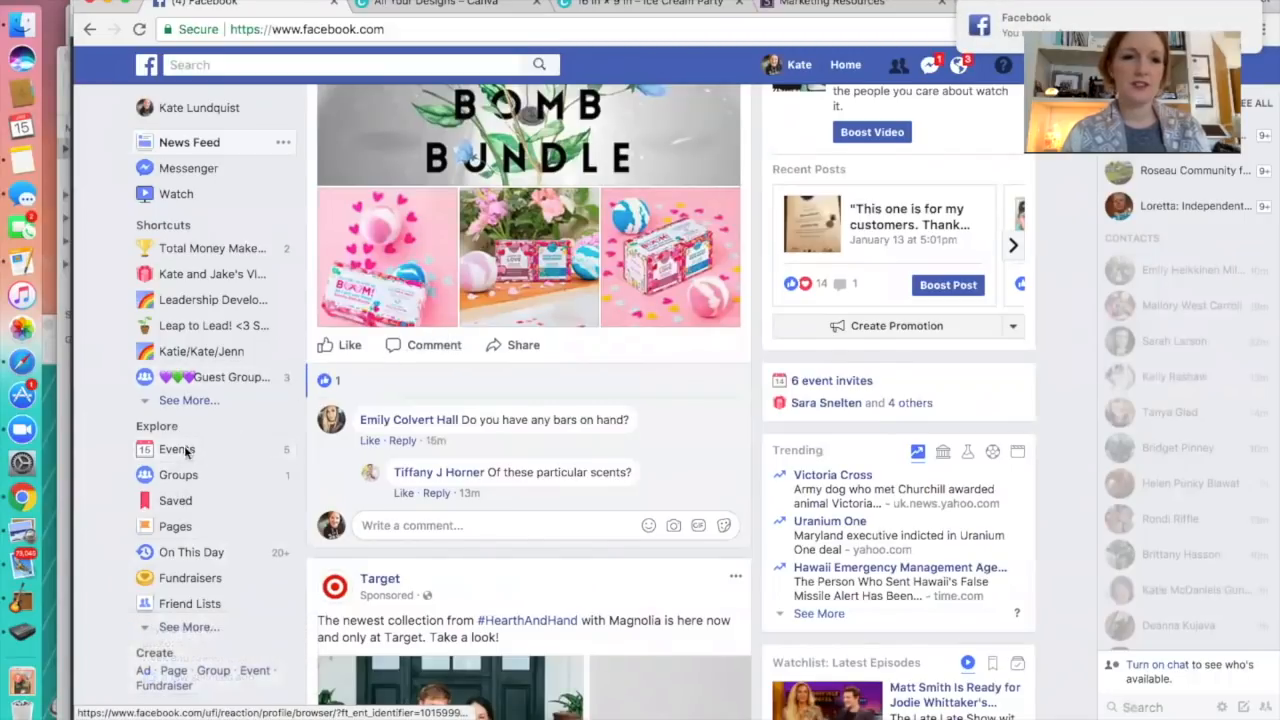
click(181, 453)
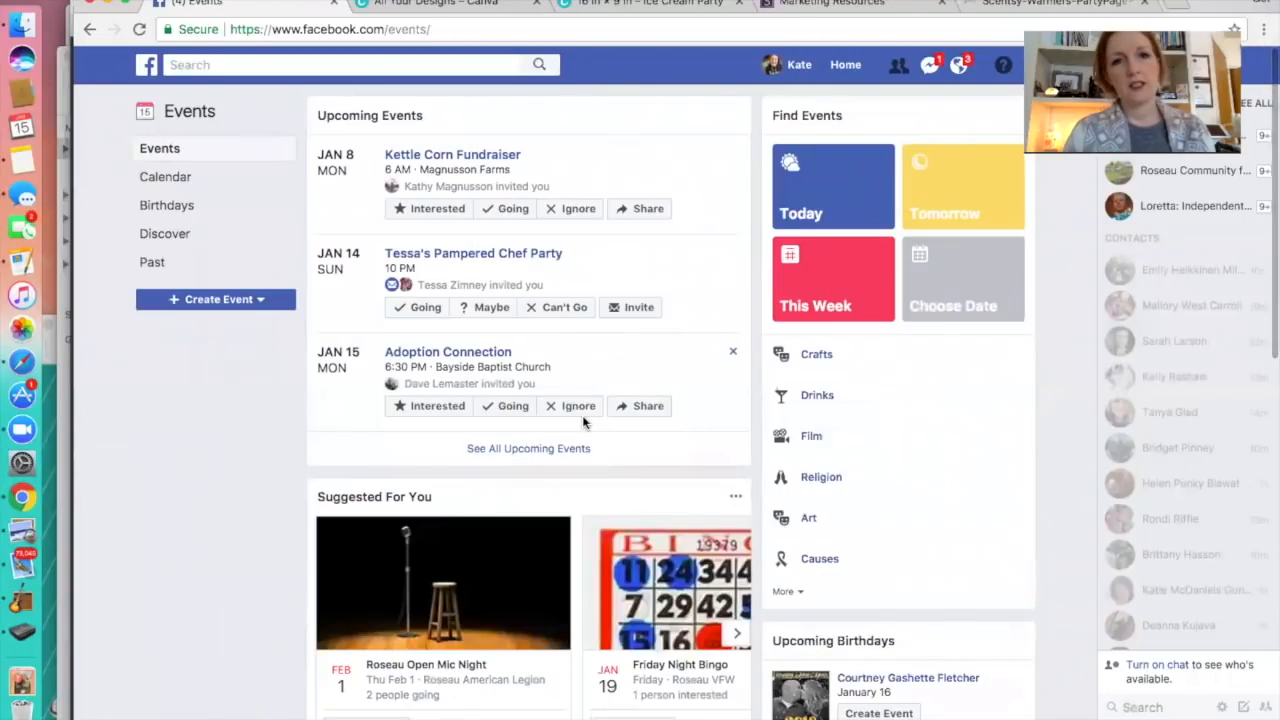
click(220, 304)
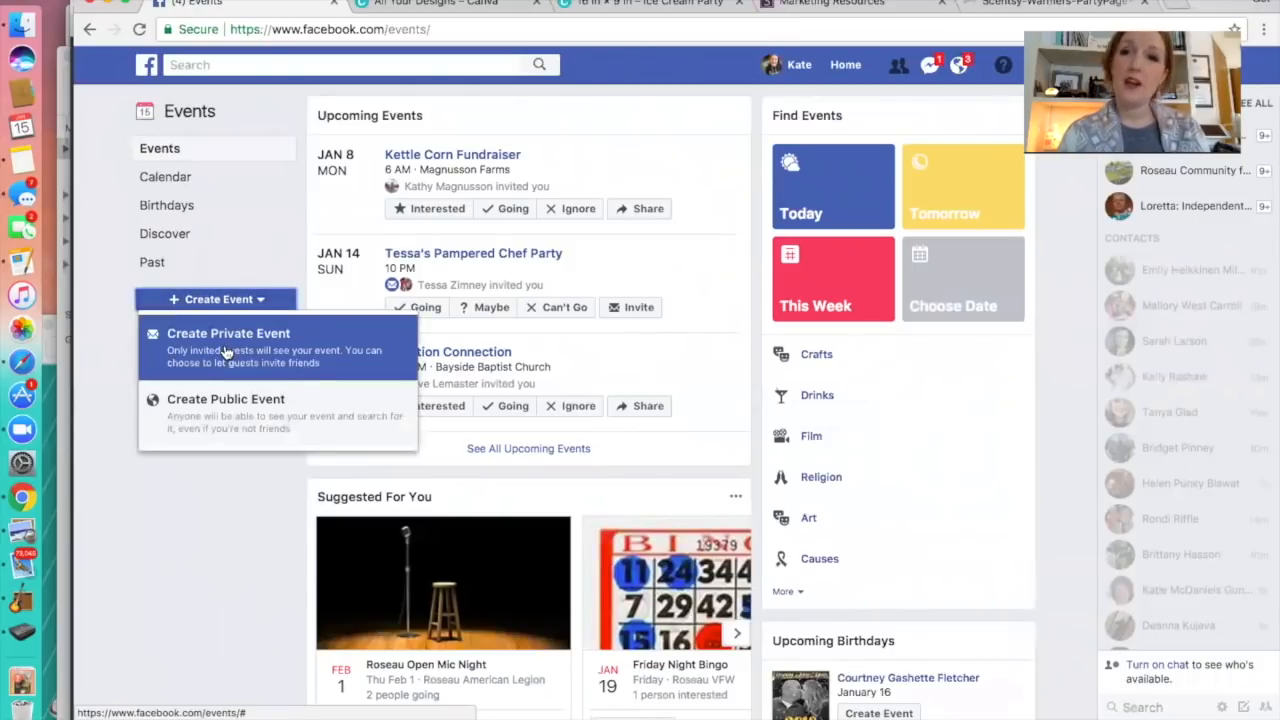
click(226, 351)
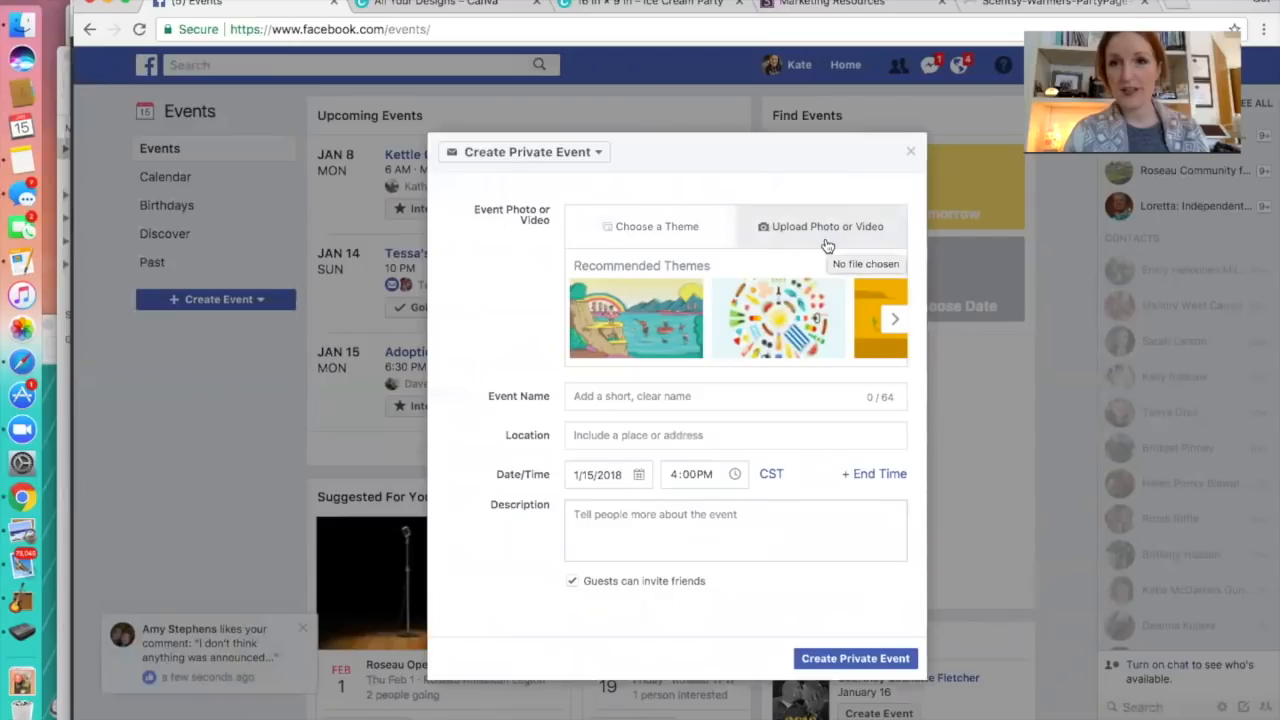
Upload Ice Cream Party.png from the Downloads folder as the event photo
click(826, 244)
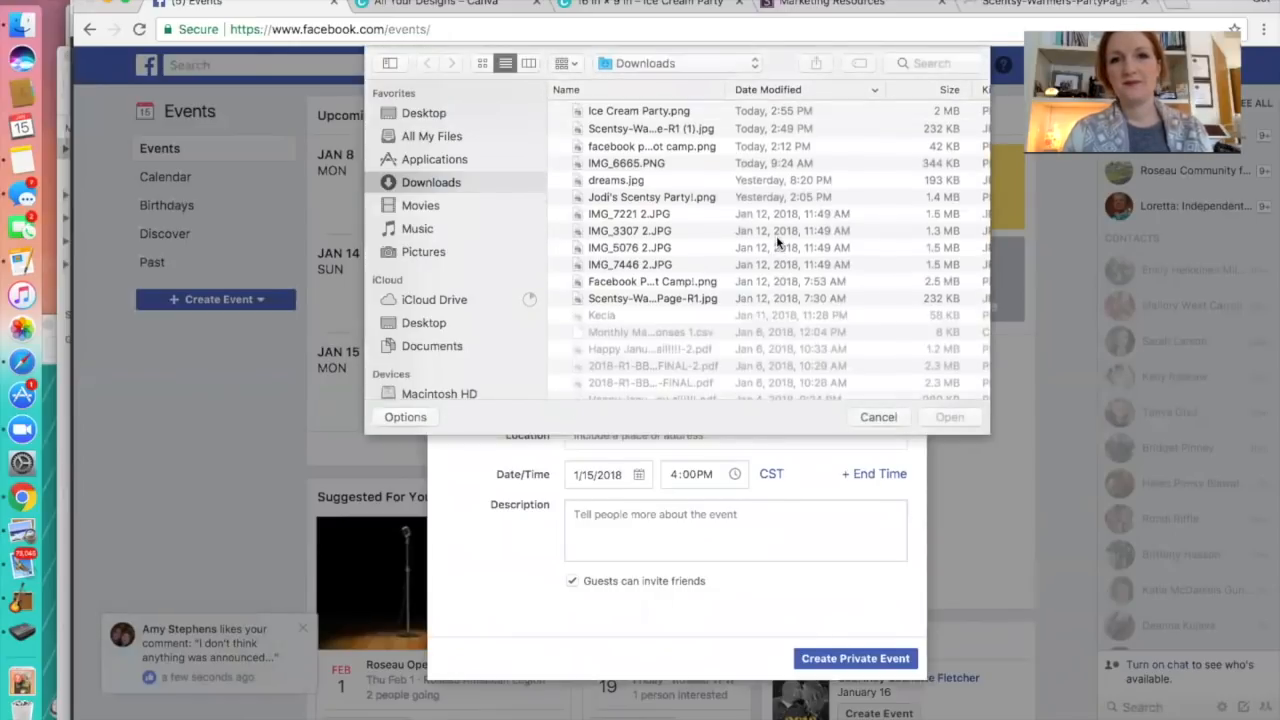
click(660, 112)
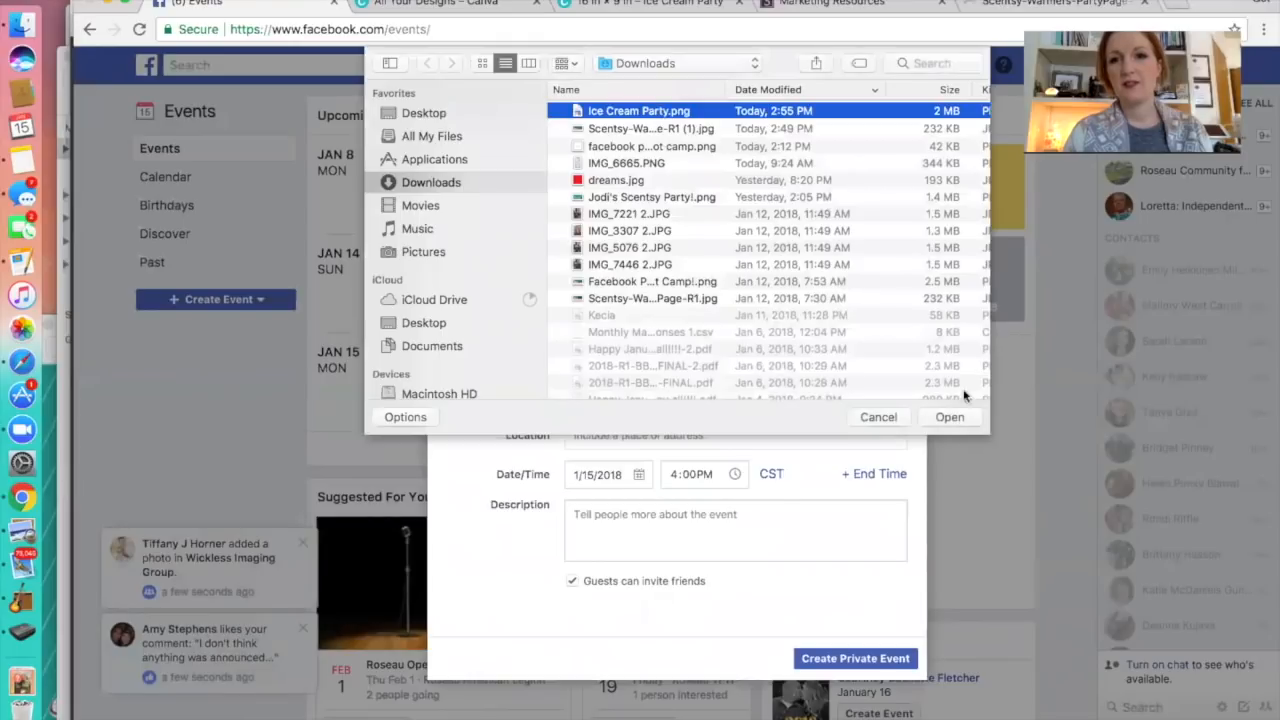
click(950, 417)
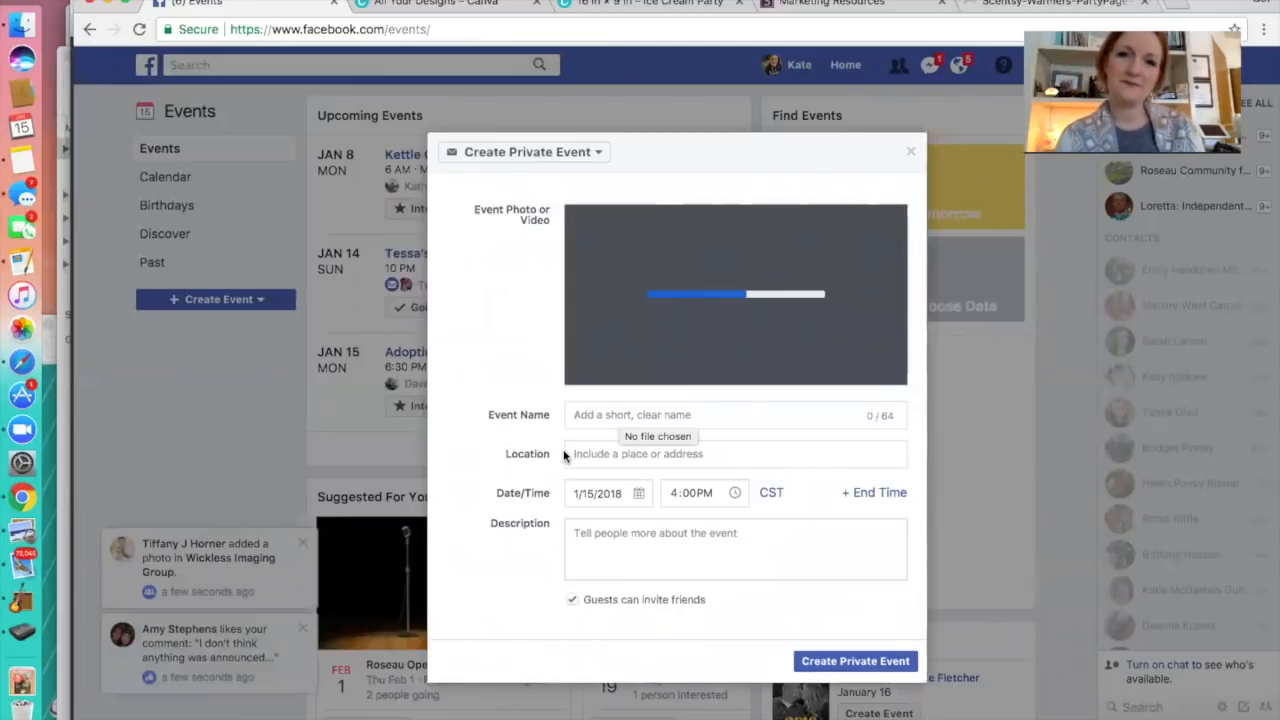
Name the event "Facebook Boot Camp Practice"
click(615, 414)
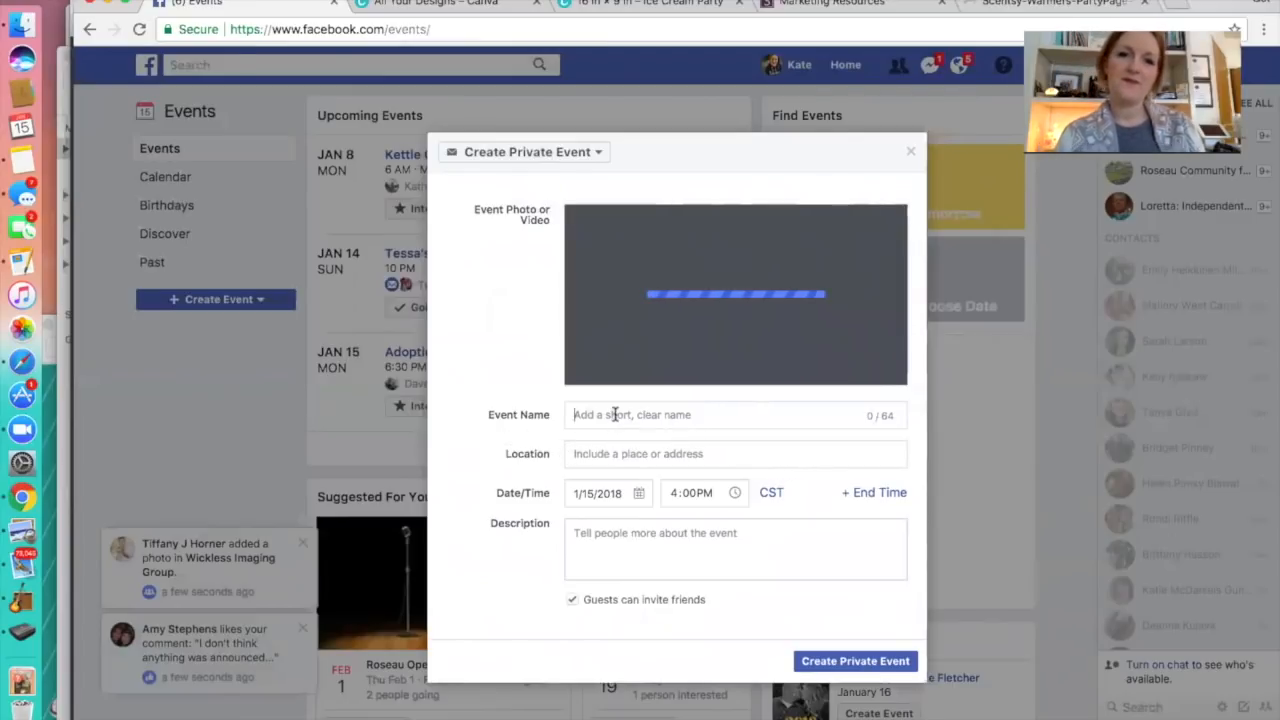
text(Faceb)
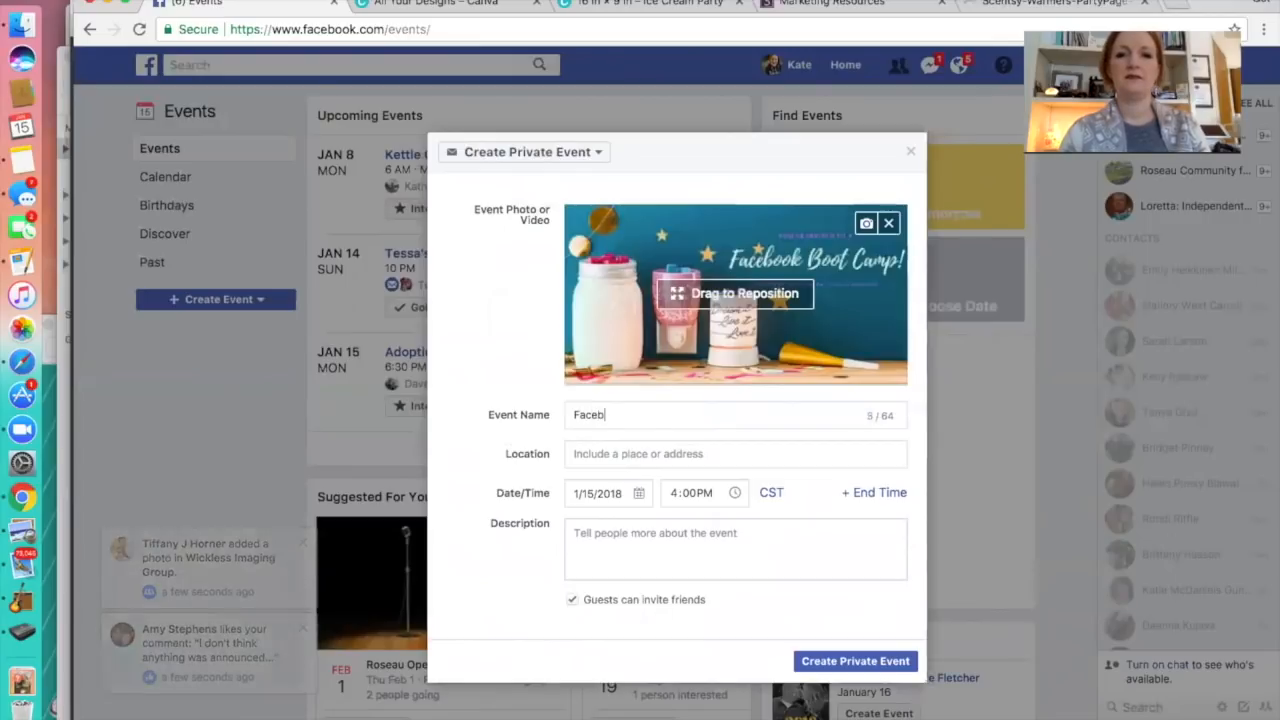
text(ook Boot Camp Practice)
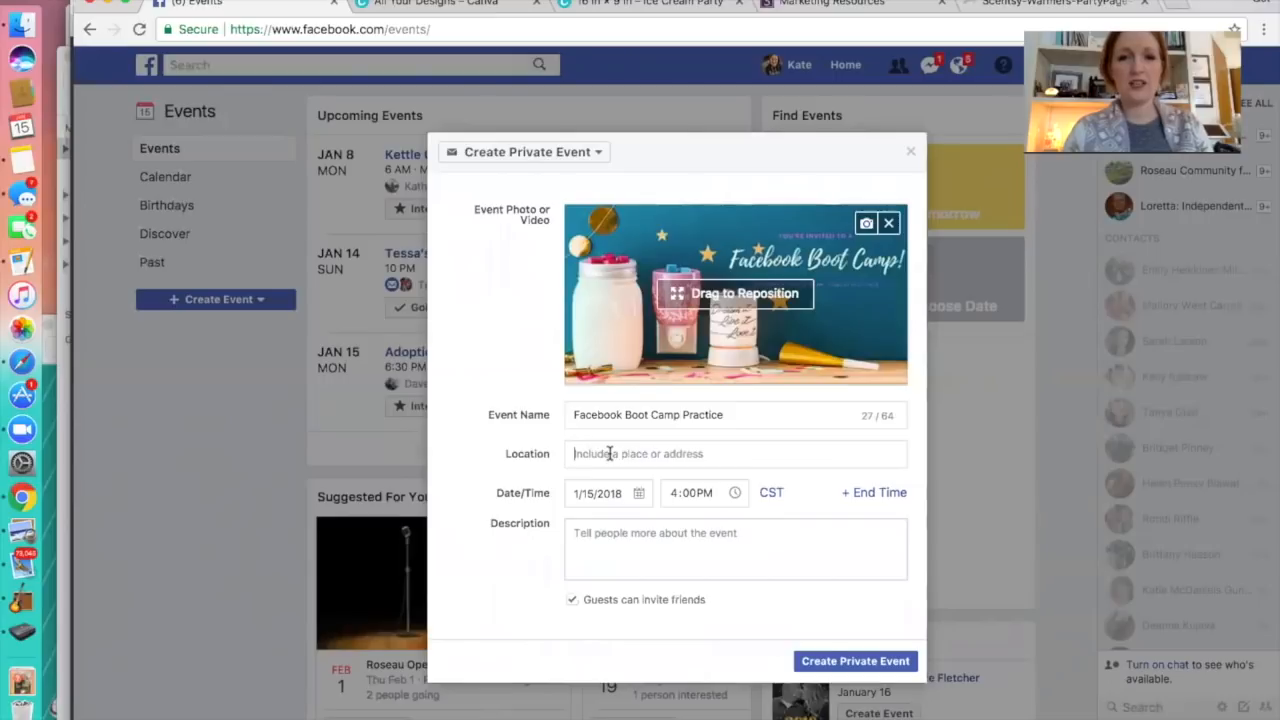
Set the event location to "Right where you are!" as plain text
text(Ridge)
key(BackSpace)
key(BackSpace)
key(BackSpace)
key(BackSpace)
key(BackSpace)
text(ight wh)
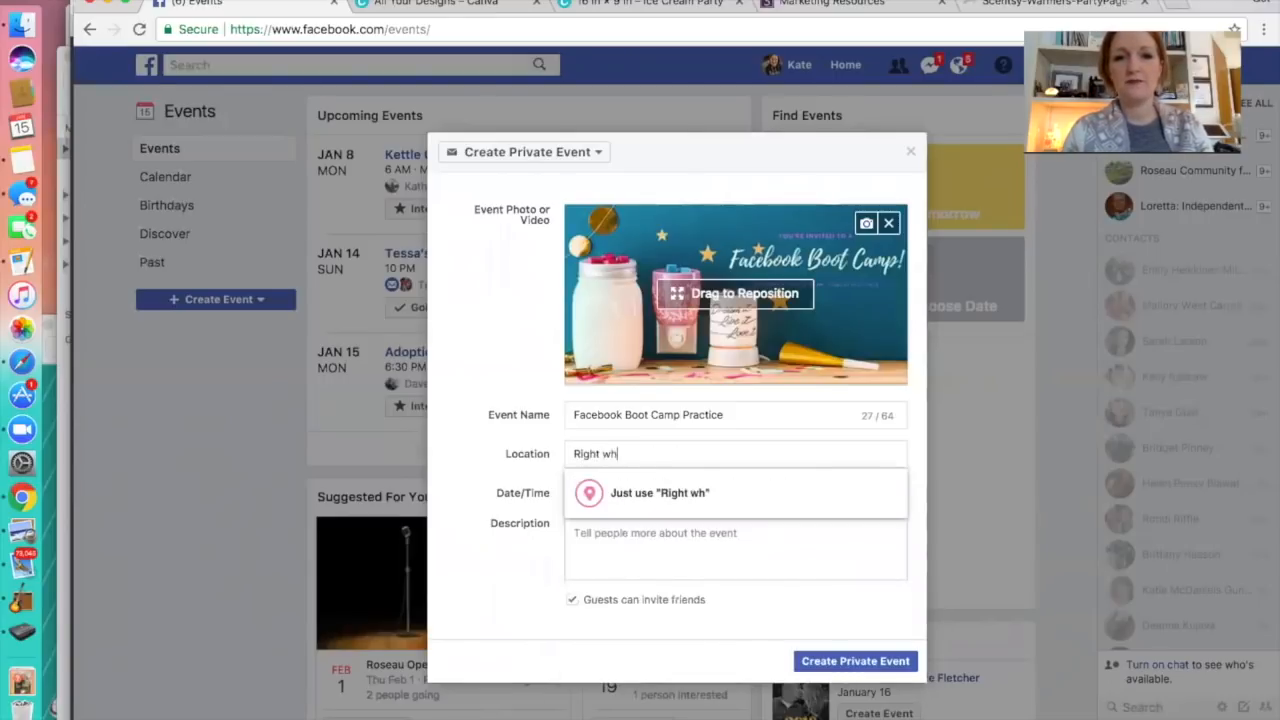
text(ere you are!)
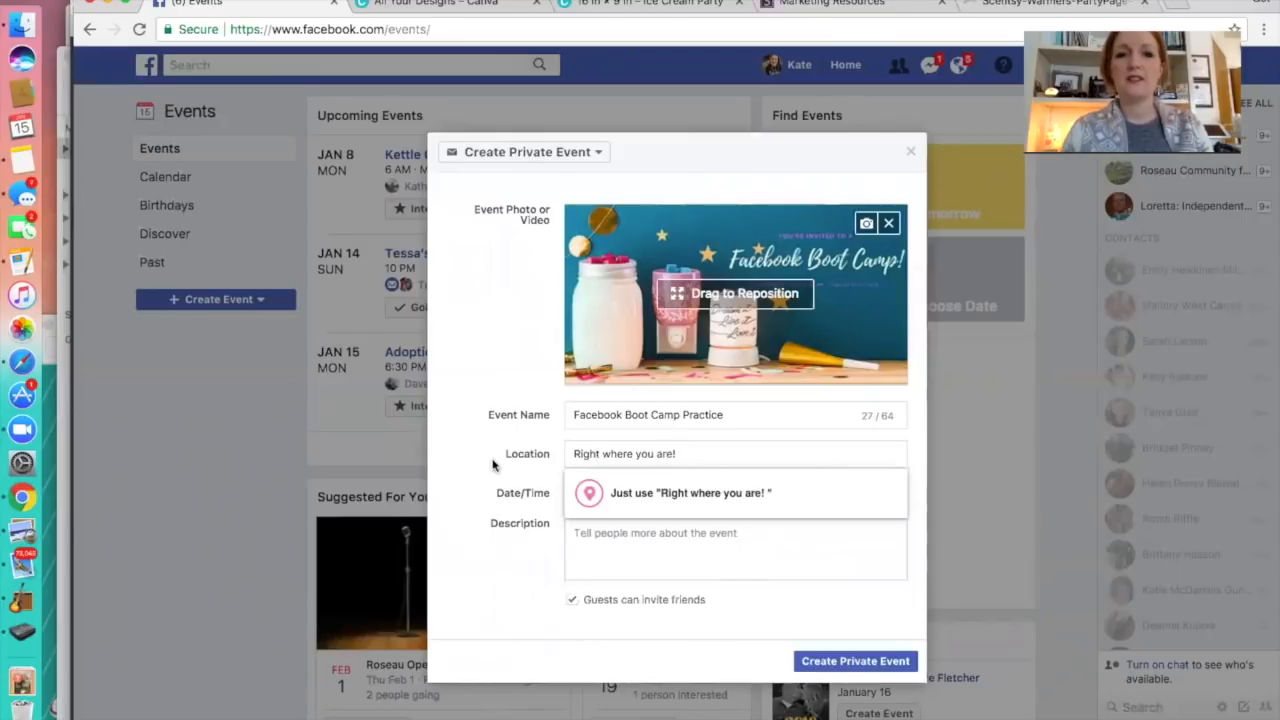
click(491, 461)
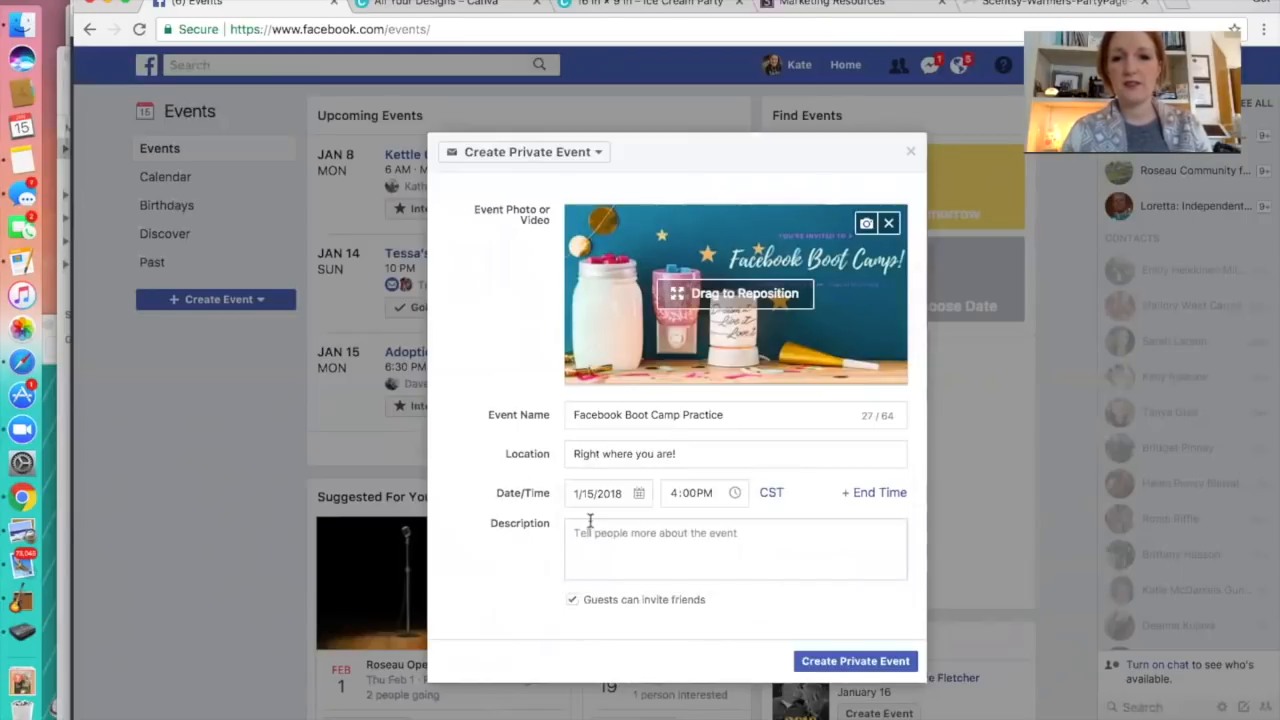
Set the event date to 1/31/2018 and create the private event
click(644, 496)
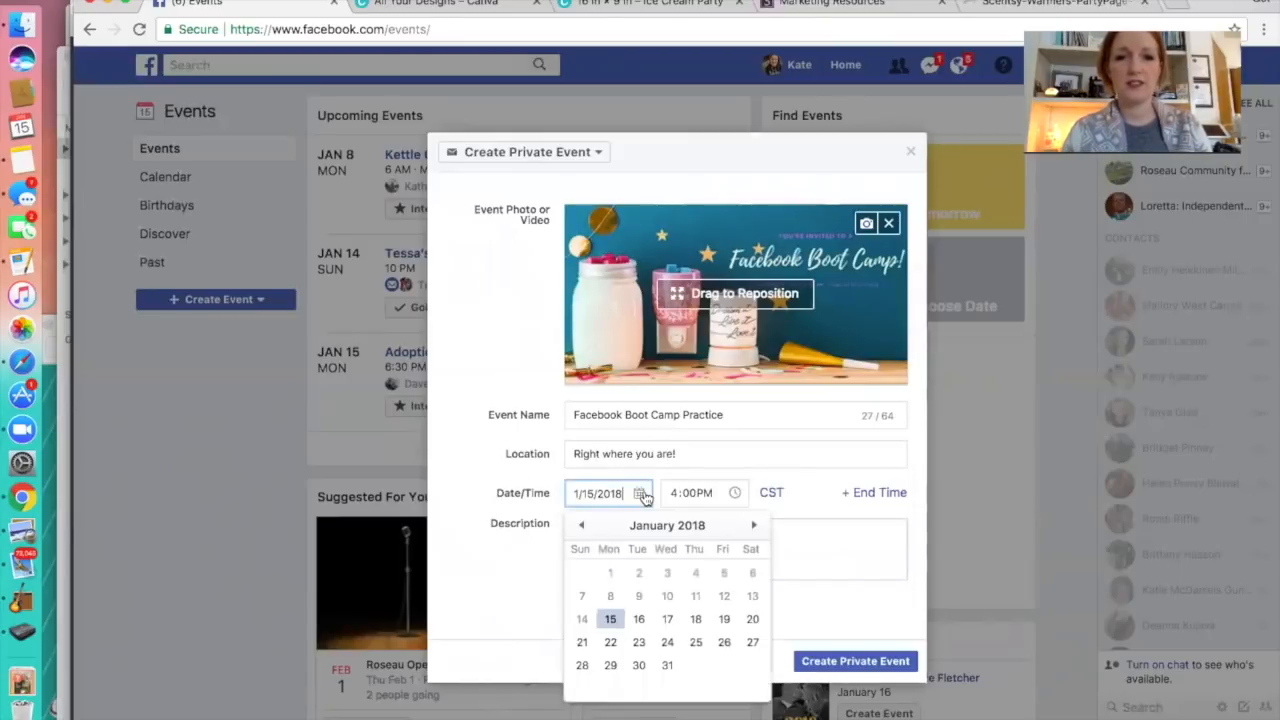
click(667, 667)
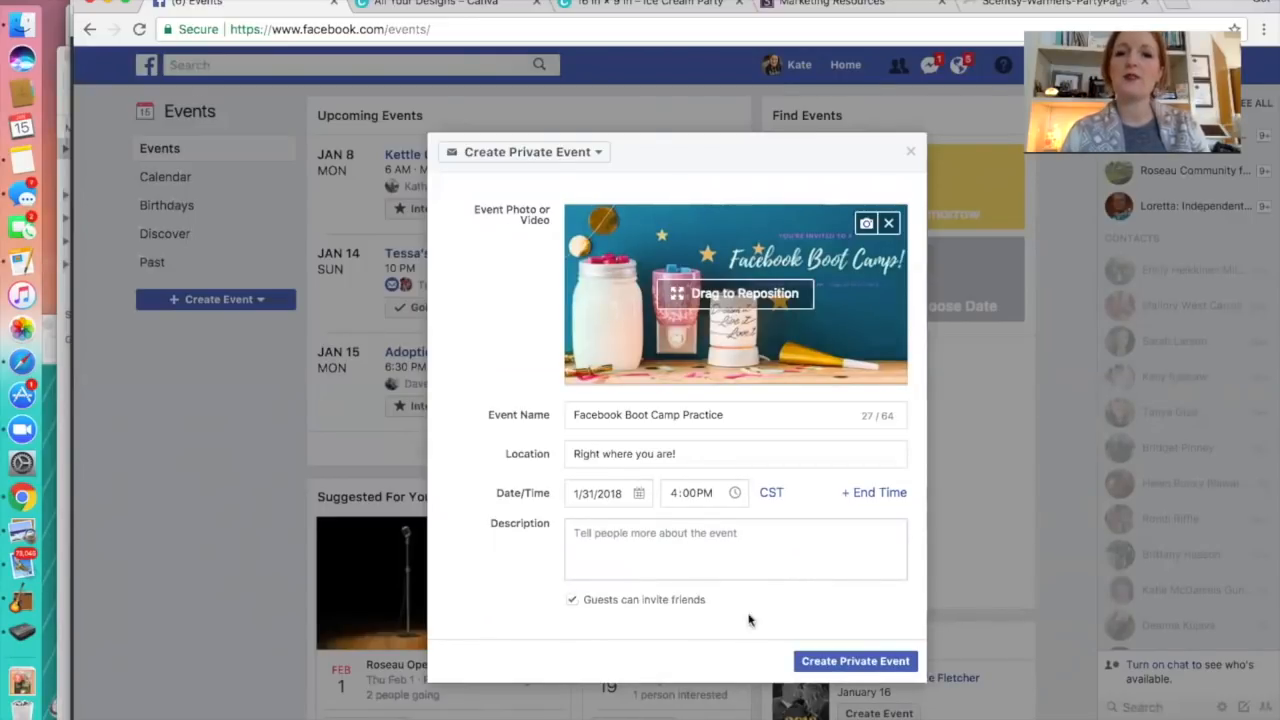
click(857, 665)
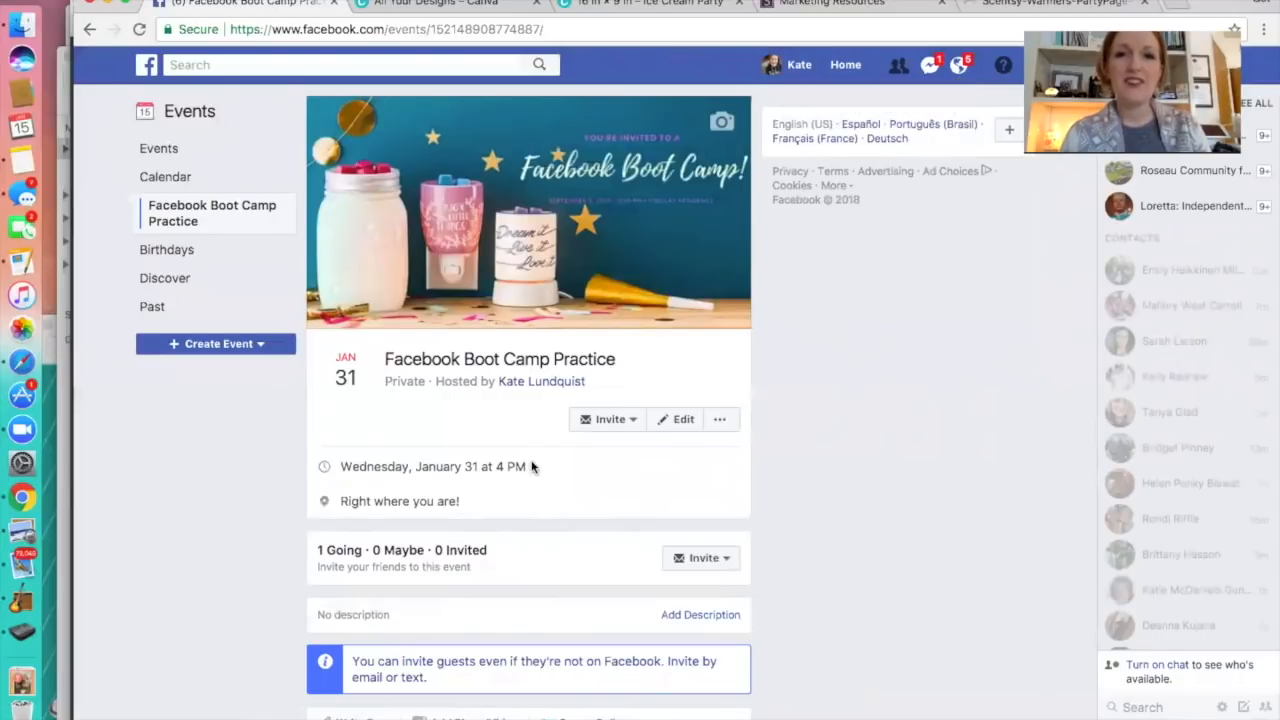
Look through the full list of upcoming events for Facebook Boot Camp Practice and preview its event card
click(157, 148)
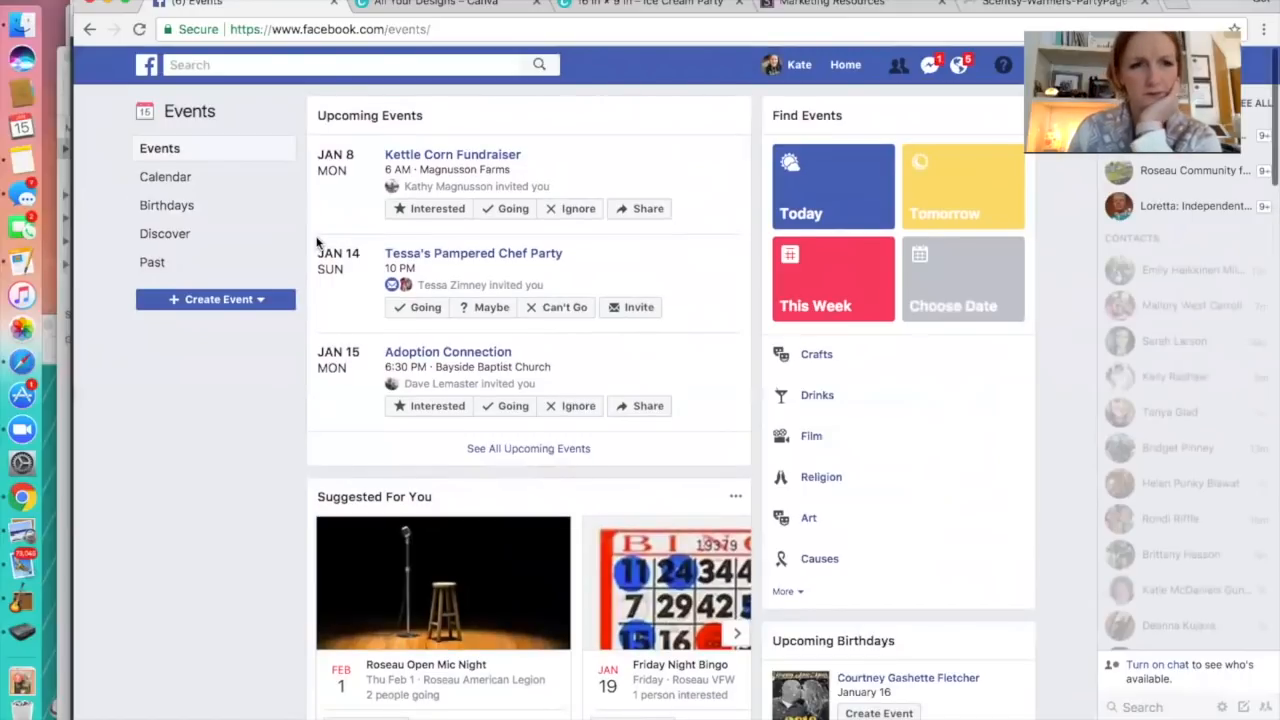
scroll(316, 241, down, 5)
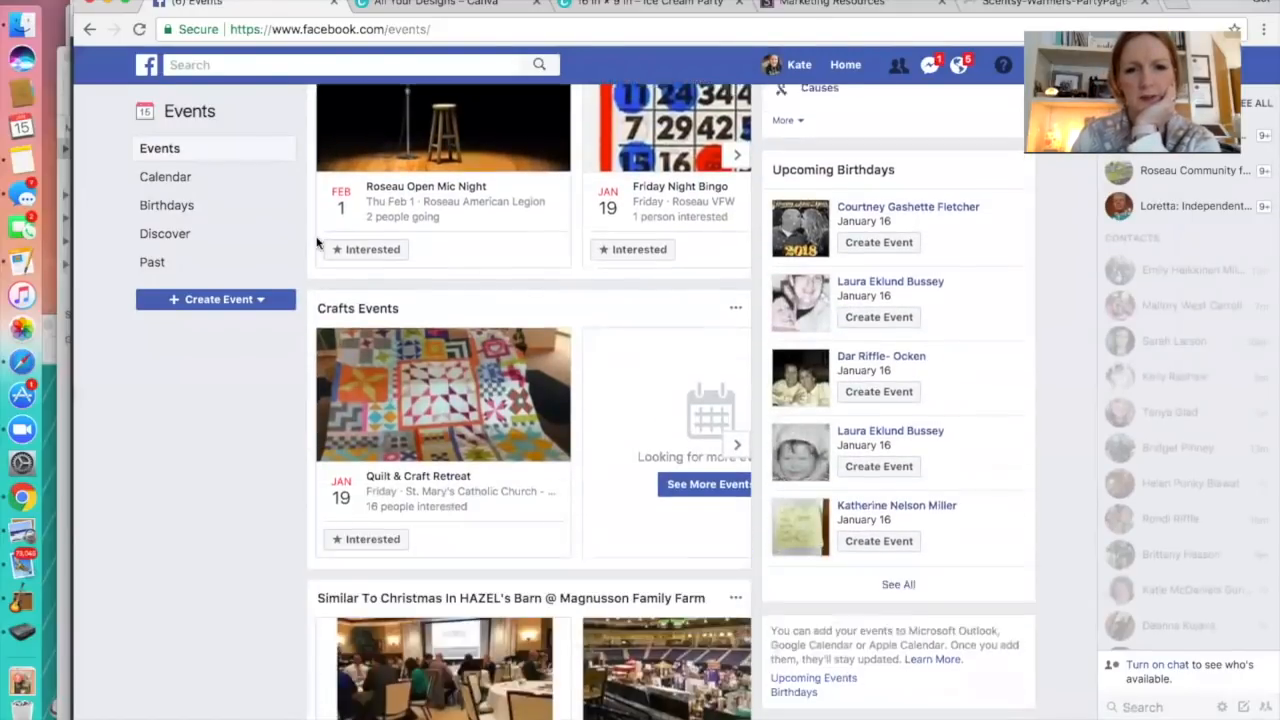
scroll(316, 241, down, 6)
scroll(316, 241, up, 12)
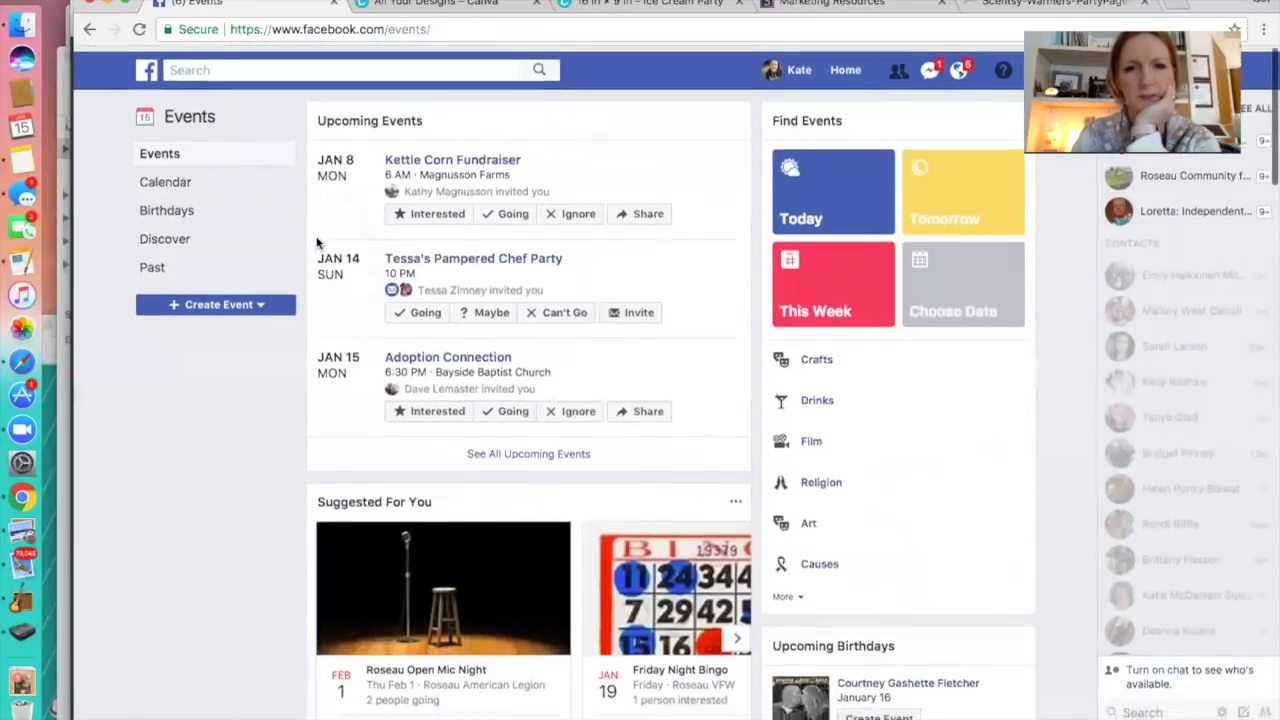
click(511, 451)
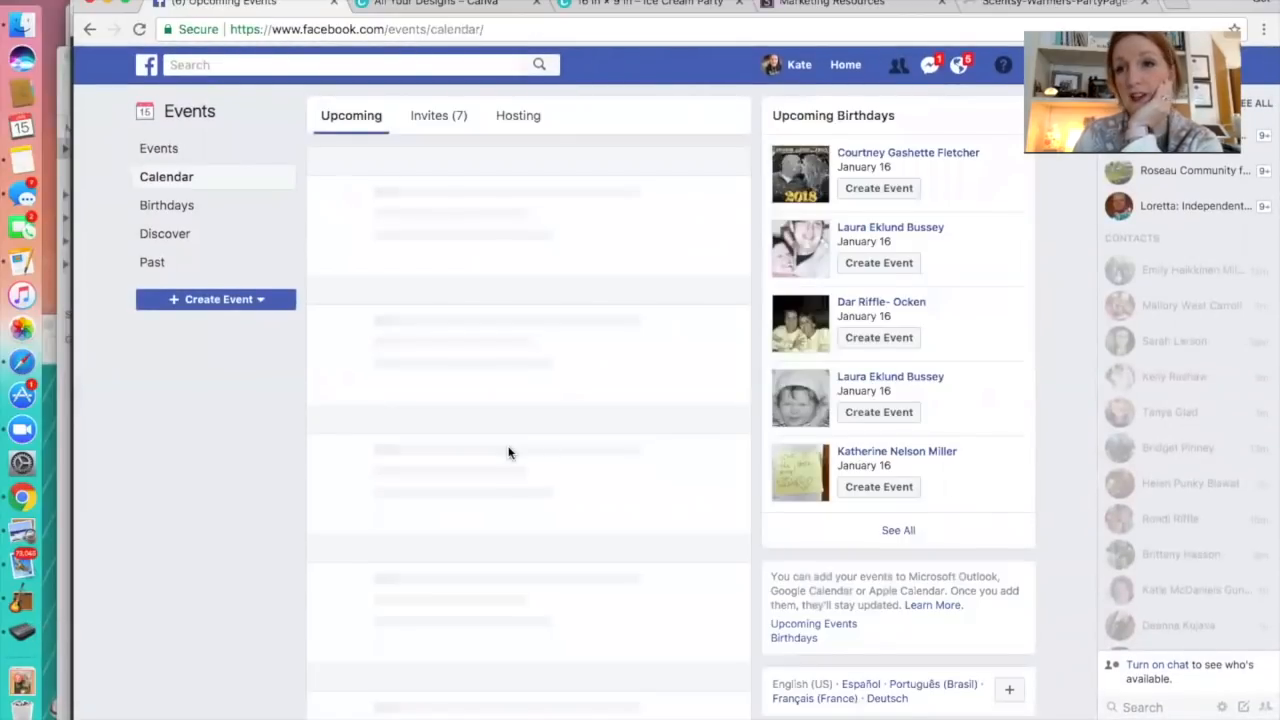
scroll(508, 453, down, 8)
scroll(508, 453, down, 5)
scroll(508, 452, down, 5)
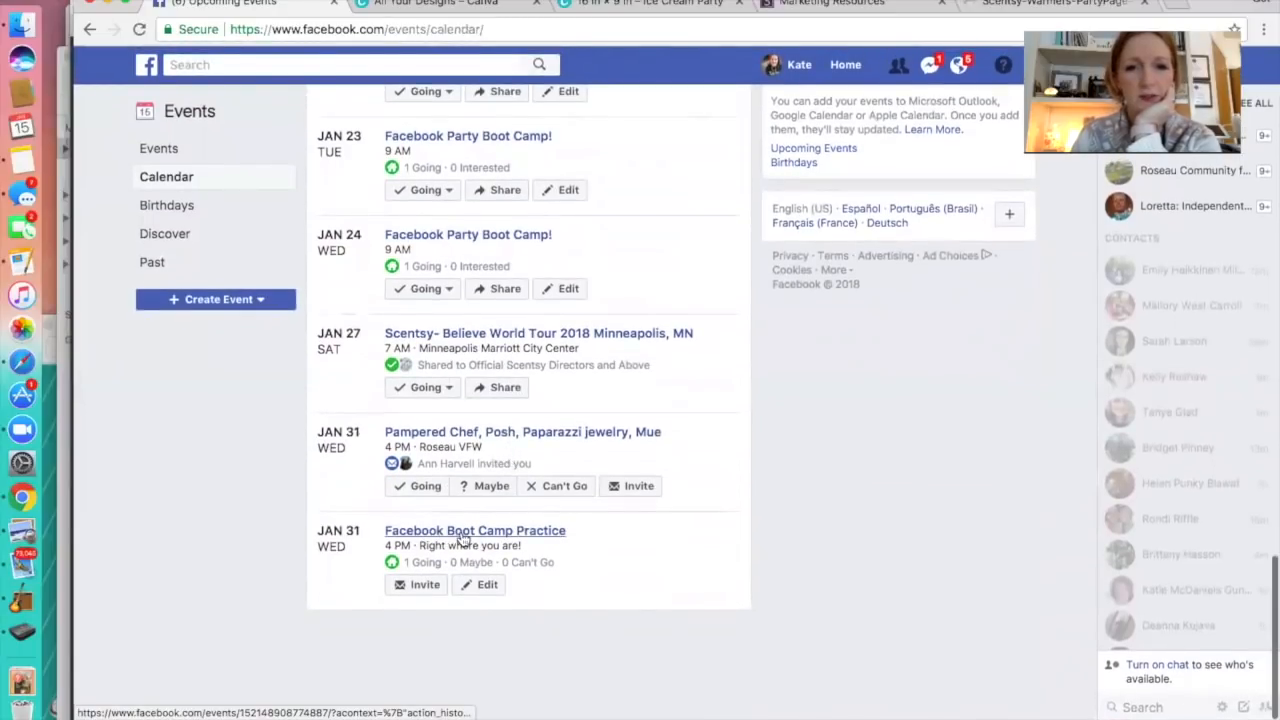
mouse_move(468, 540)
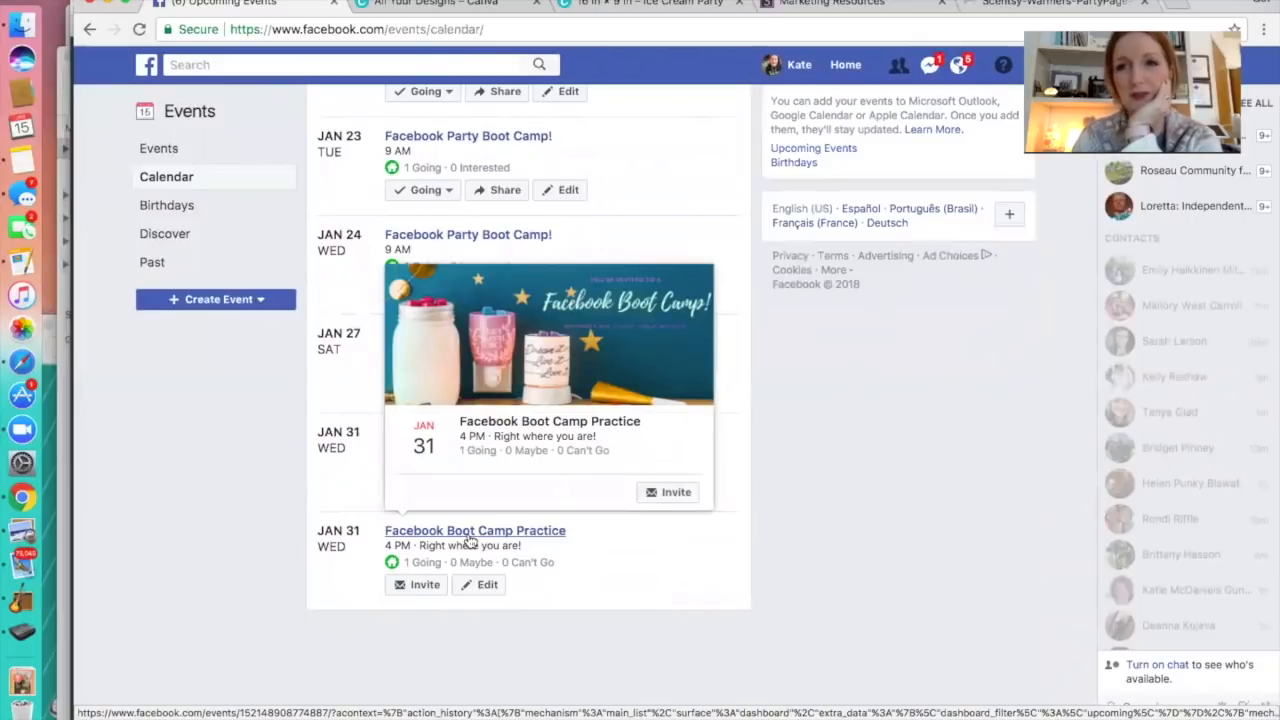